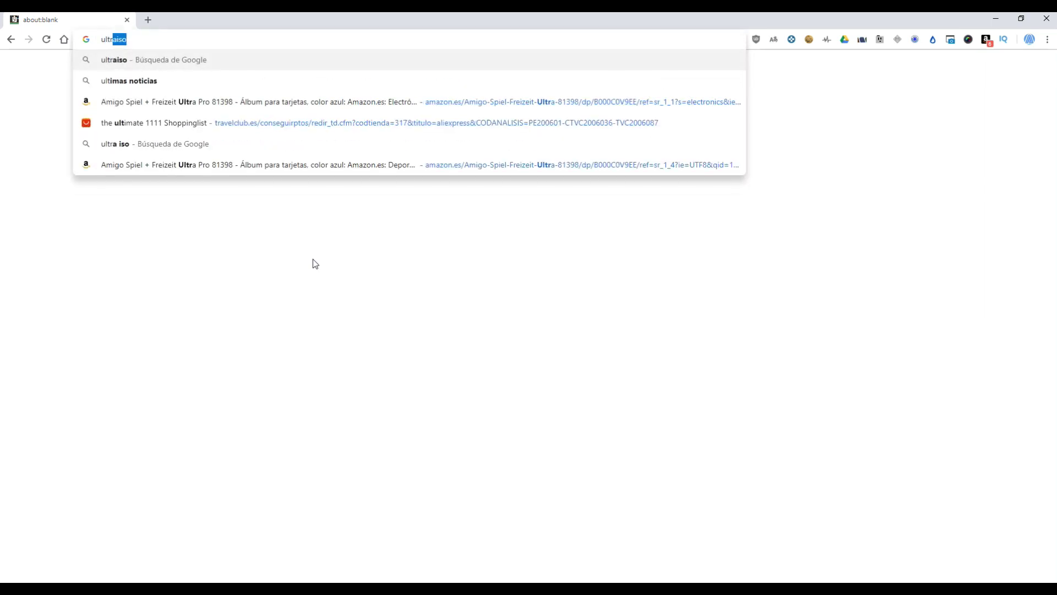
Go to ultraiso.com and save the FREE TRIAL installer uiso9_pe (1).exe to Descargas
text(iso.com)
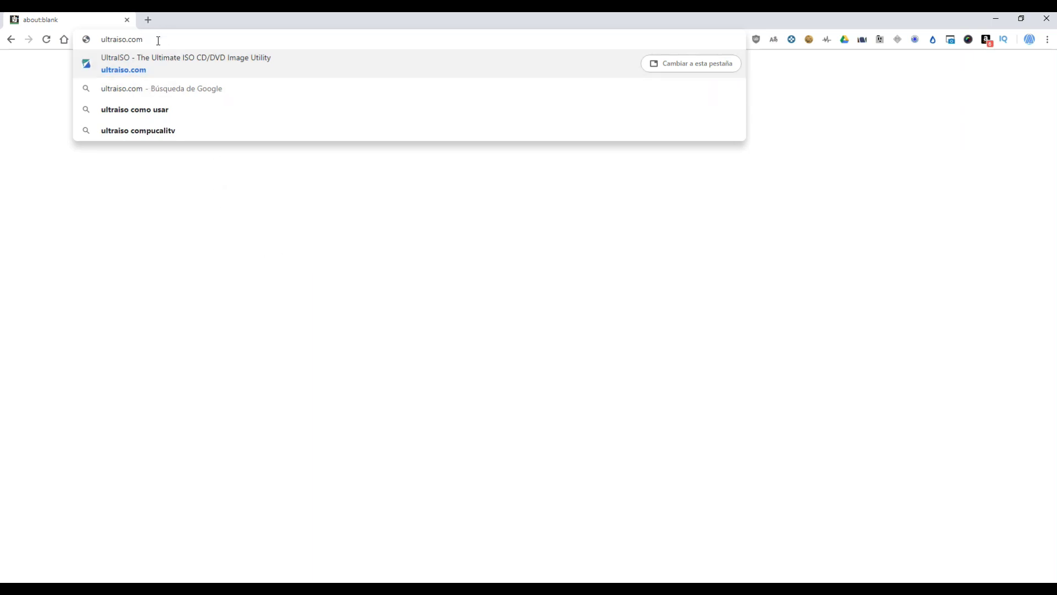
drag(158, 41, 84, 36)
click(156, 42)
key(Return)
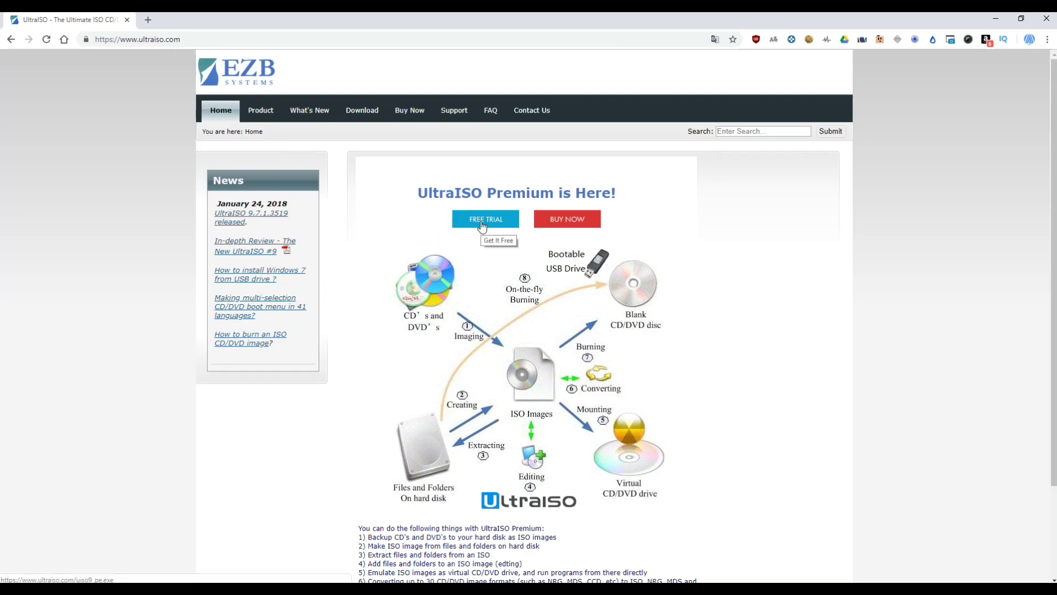
click(487, 220)
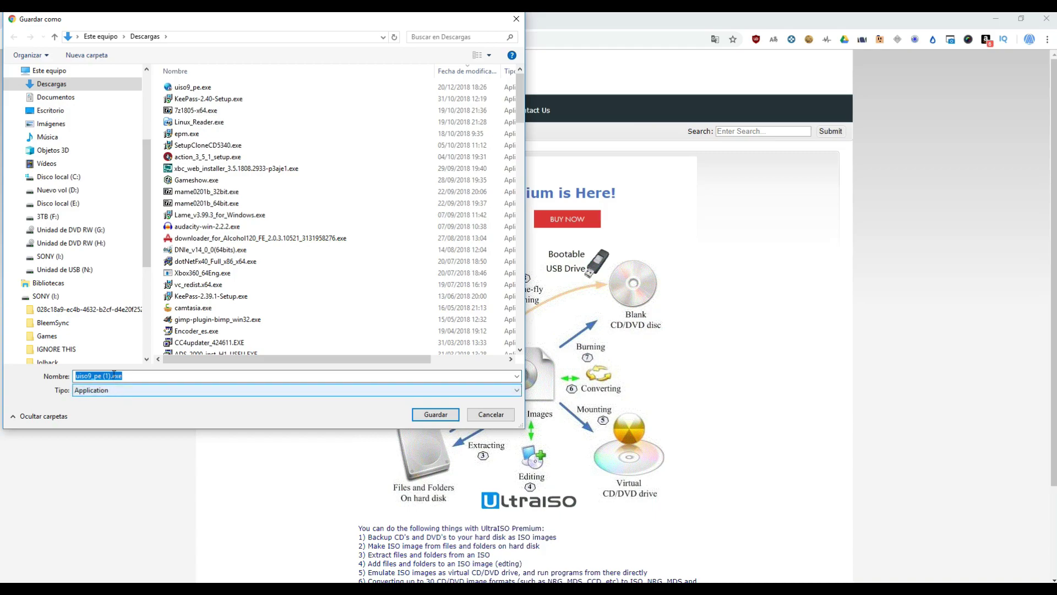
click(435, 419)
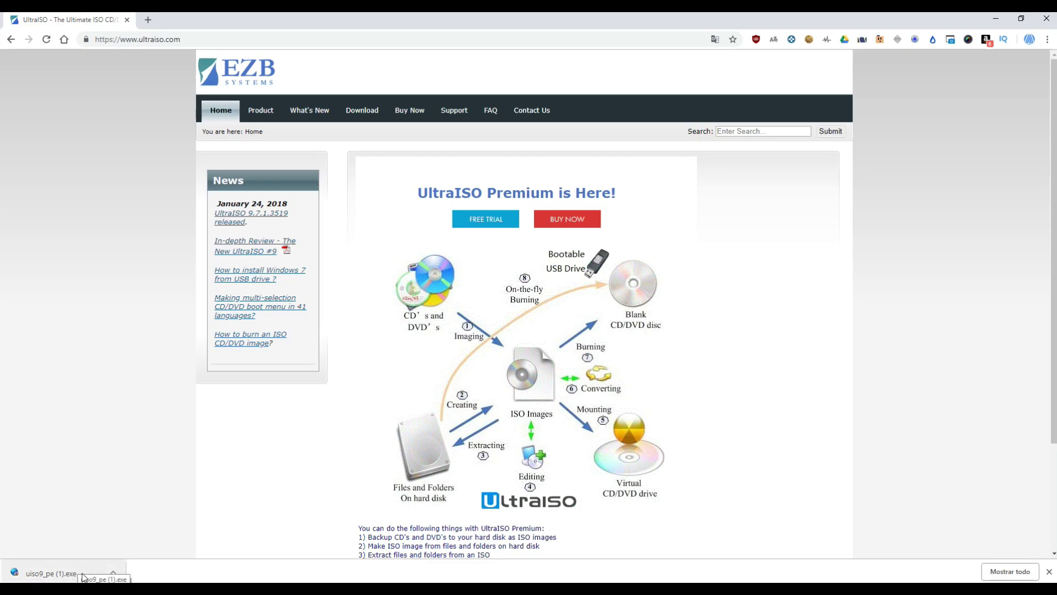
Run the downloaded installer, allow it through UAC, and accept the licence agreement
click(81, 577)
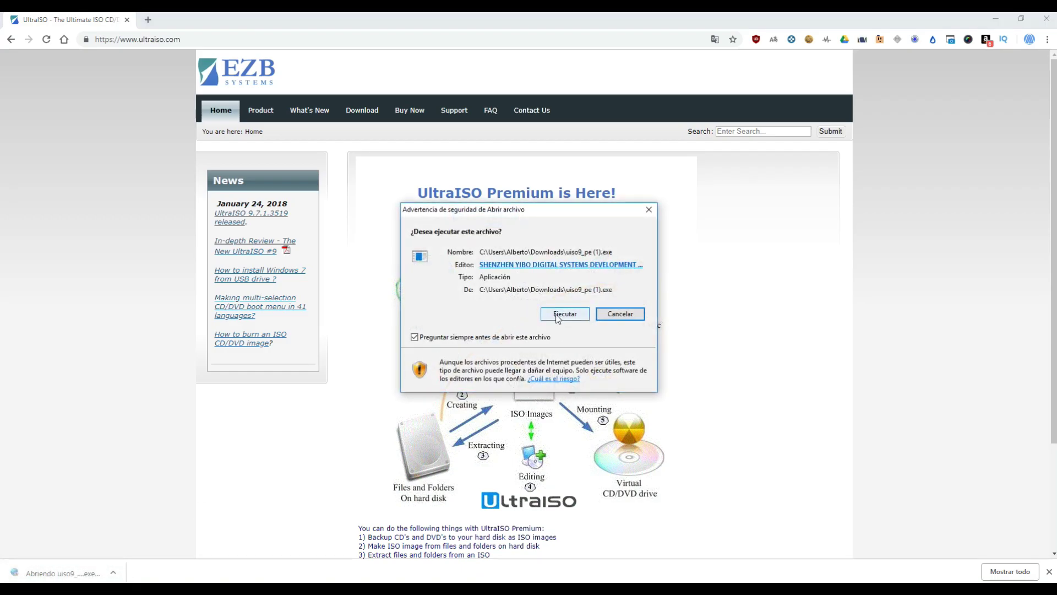
click(557, 315)
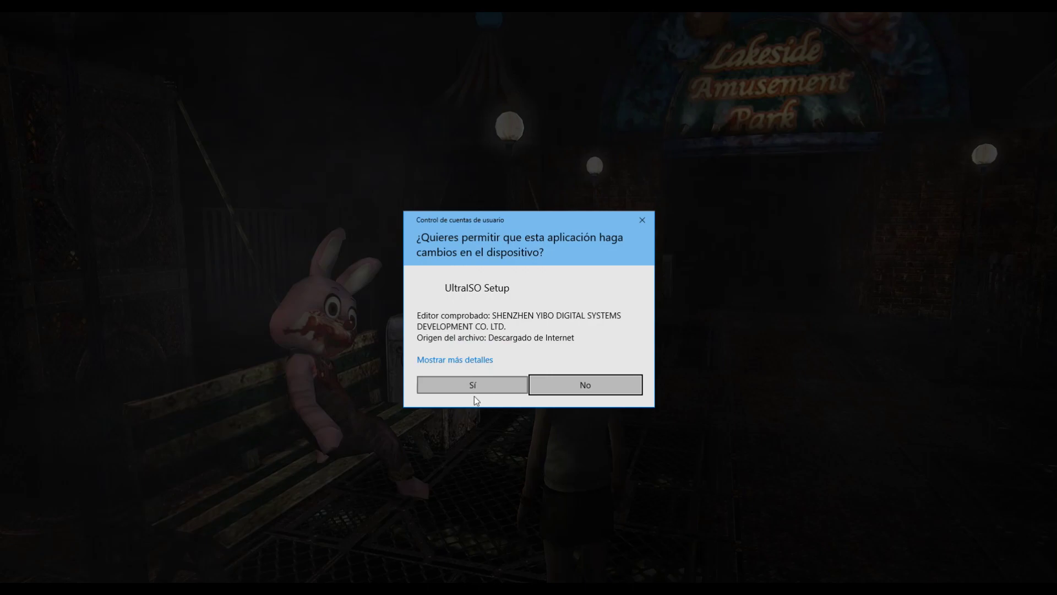
click(485, 386)
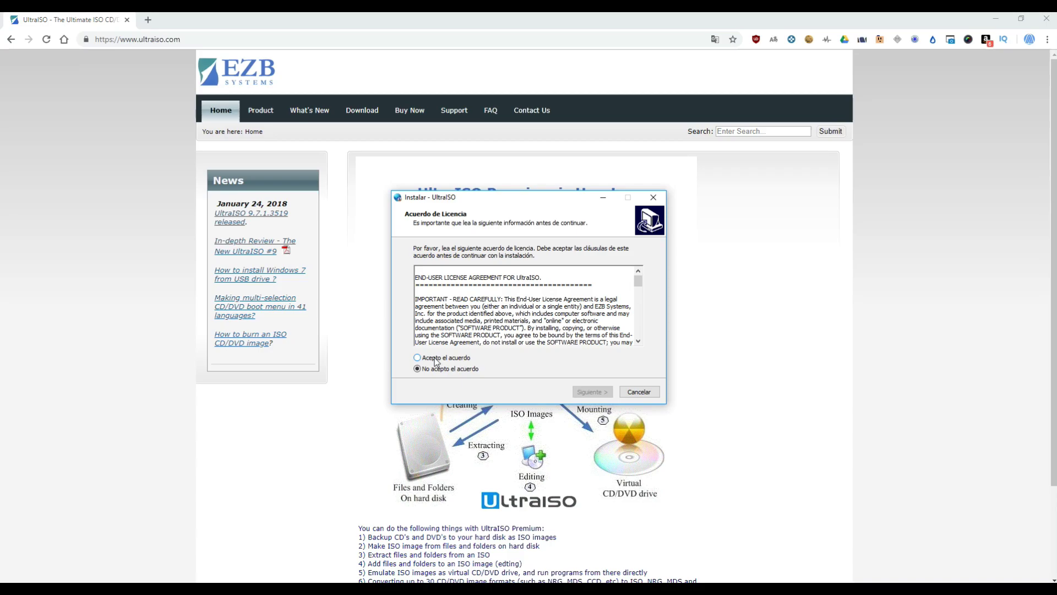
click(436, 358)
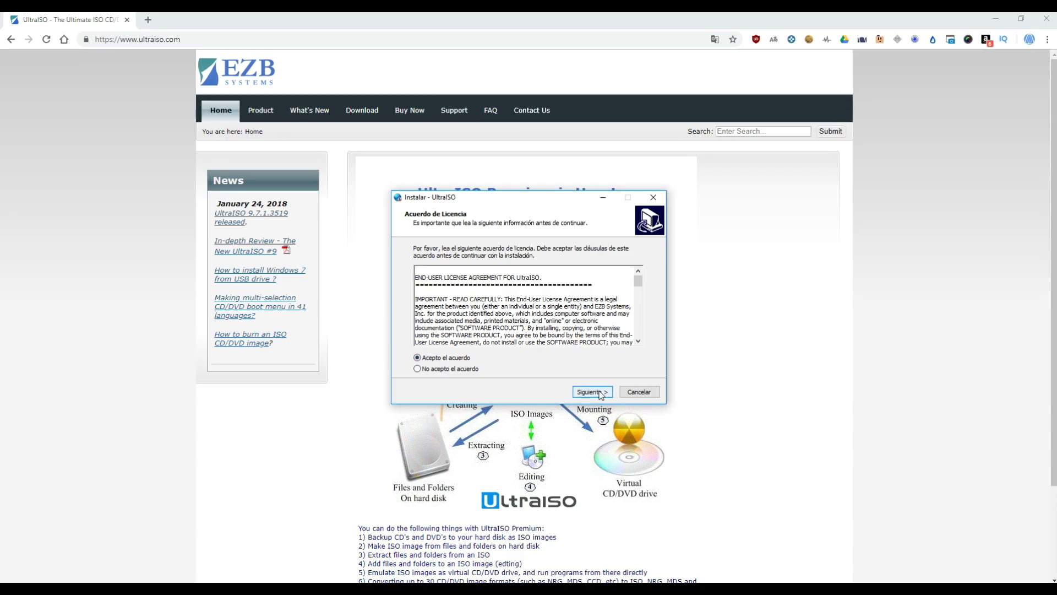
click(593, 392)
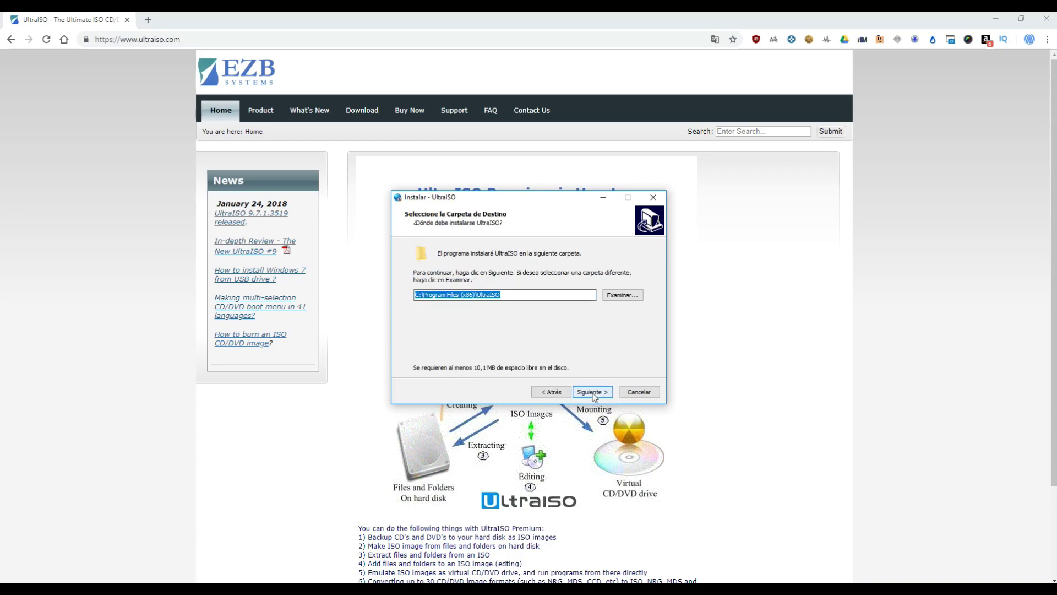
Install to the default folder, skipping .iso association and ISODrive, keeping only the desktop shortcut
click(593, 393)
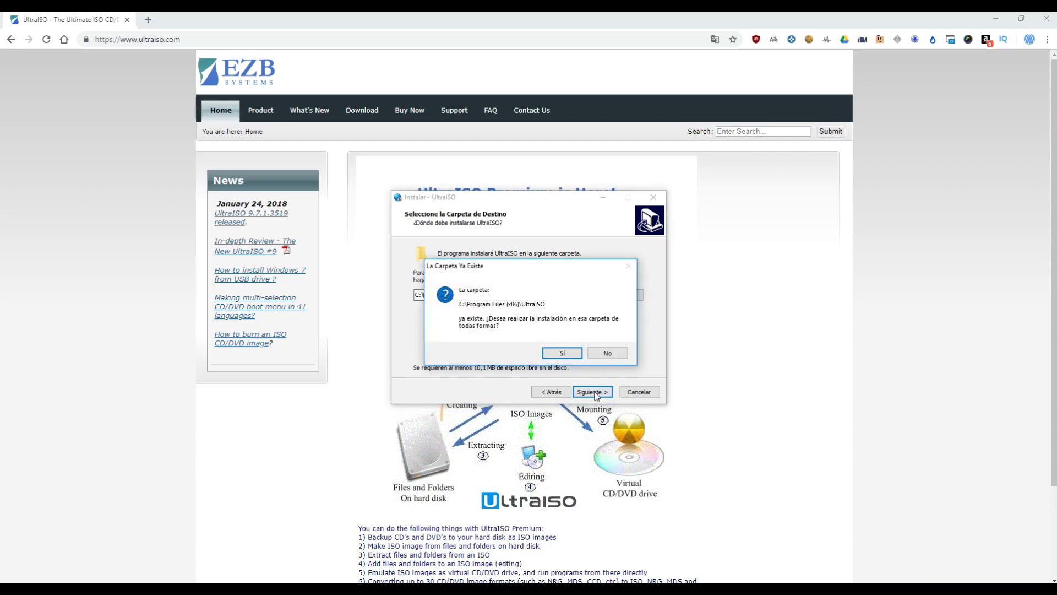
click(561, 353)
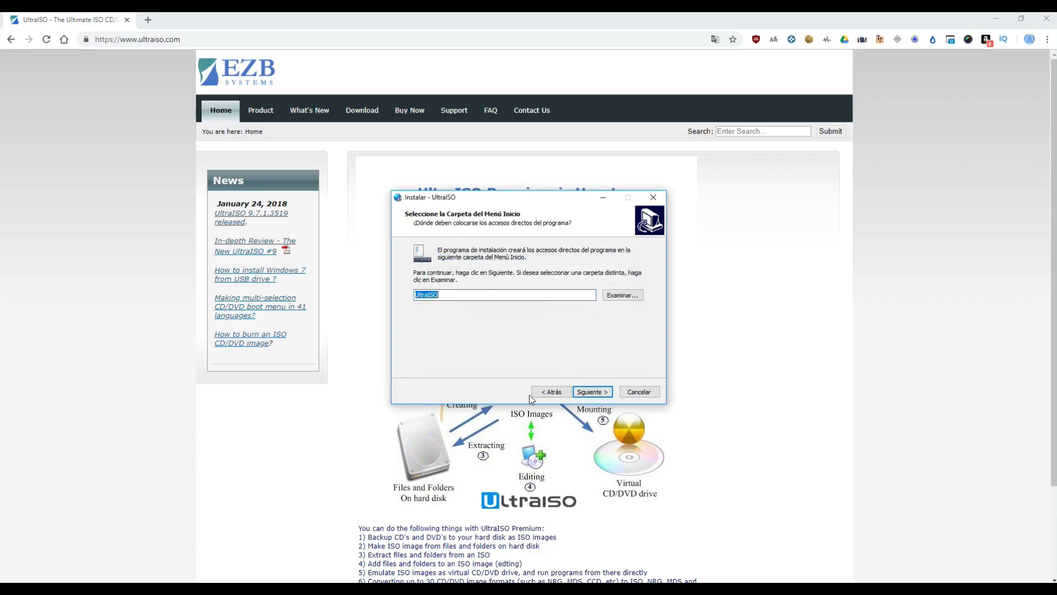
click(603, 392)
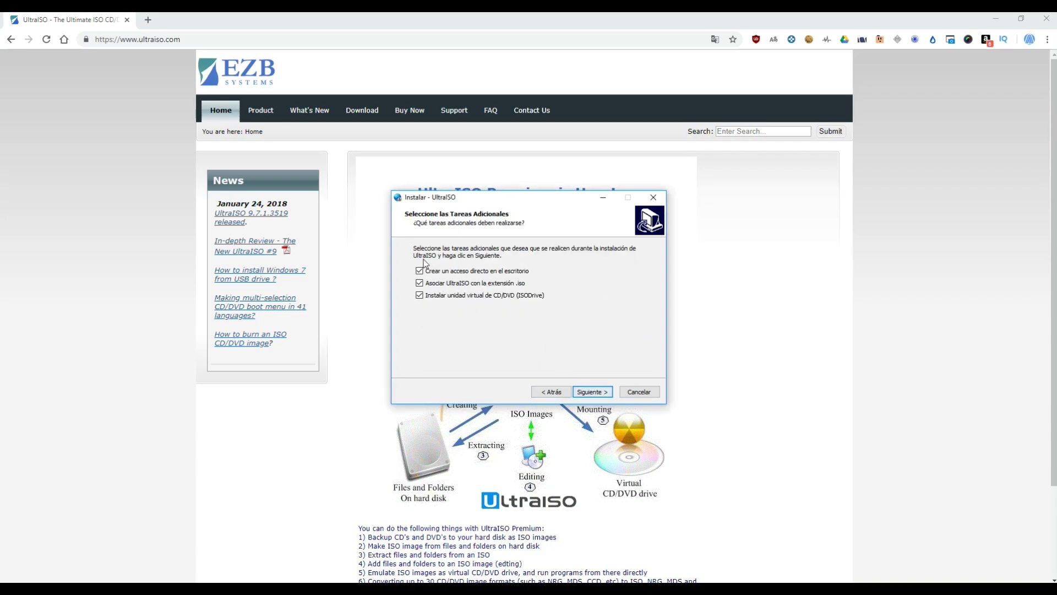
click(420, 284)
click(420, 295)
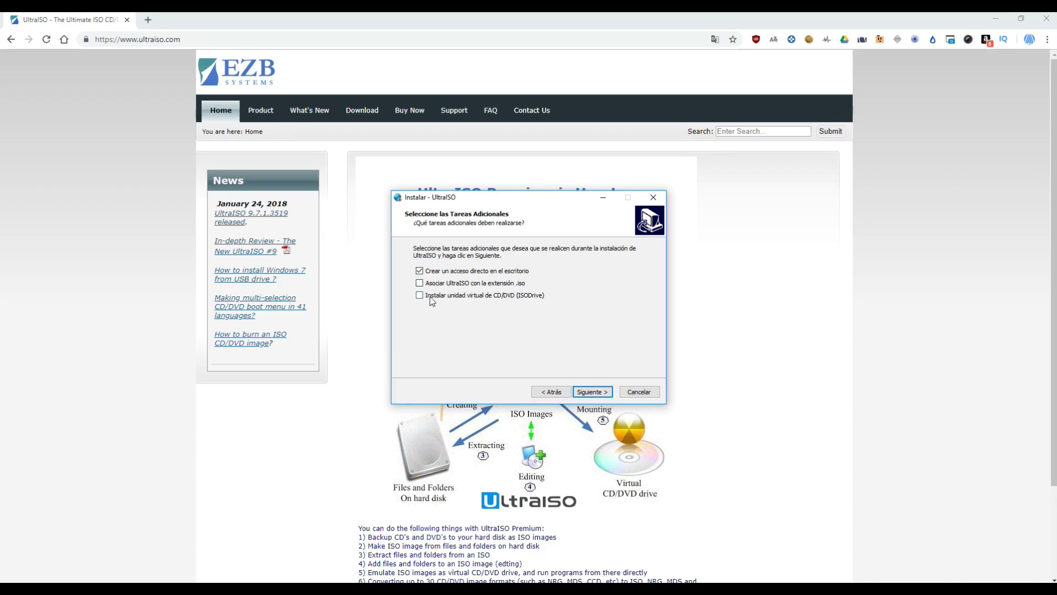
click(598, 393)
click(592, 392)
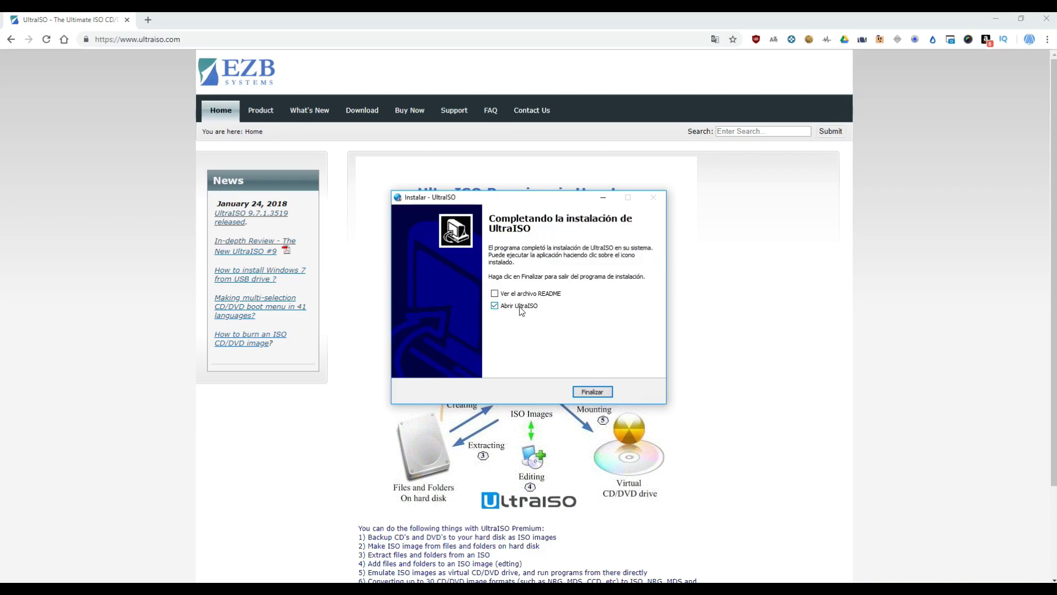
Launch UltraISO as the evaluation version and switch its interface language to English
click(597, 392)
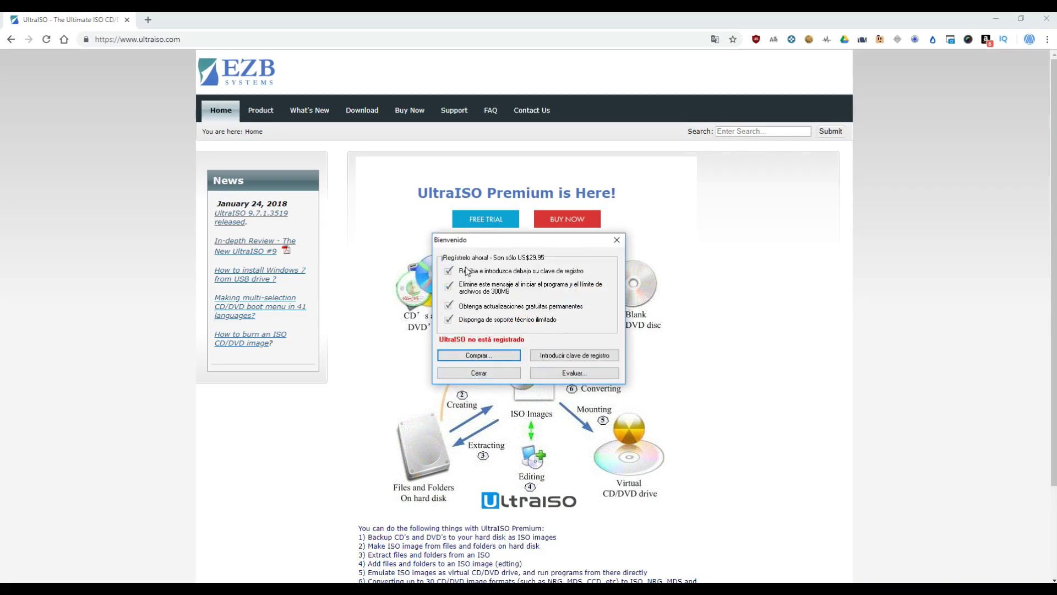
click(574, 373)
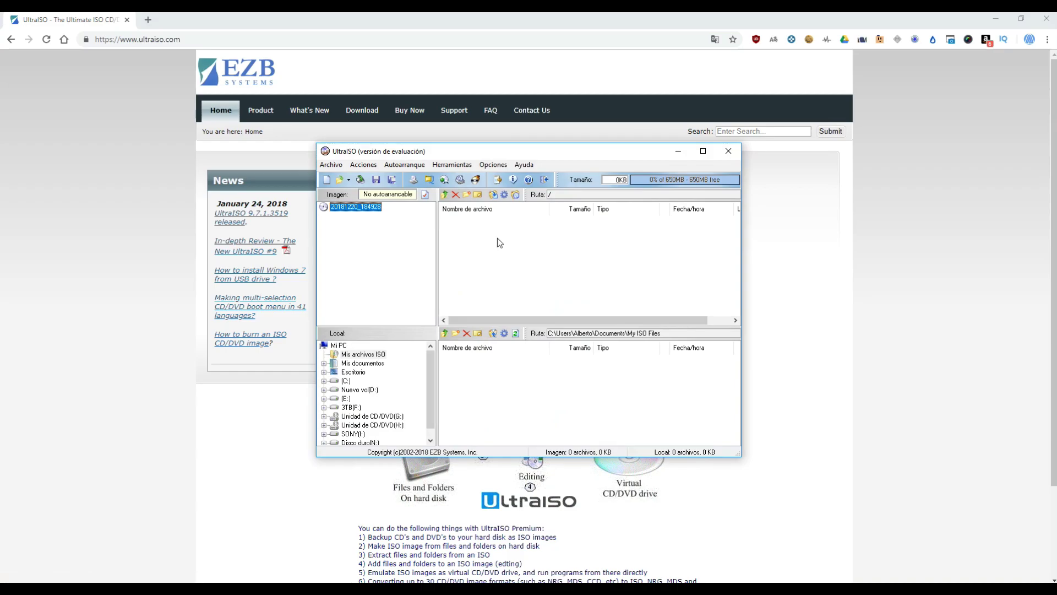
click(492, 164)
mouse_move(503, 191)
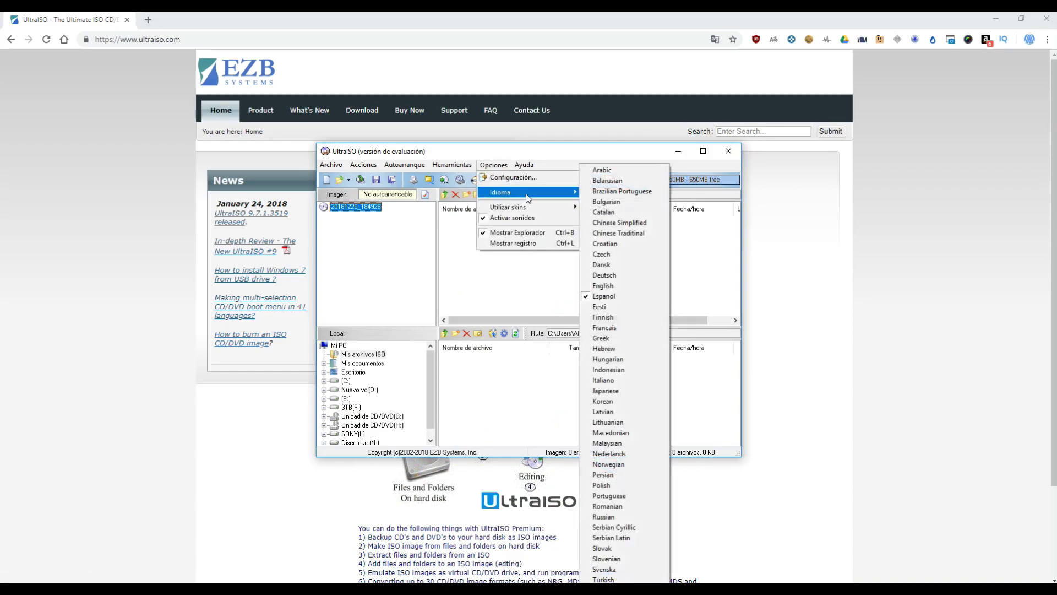
click(620, 292)
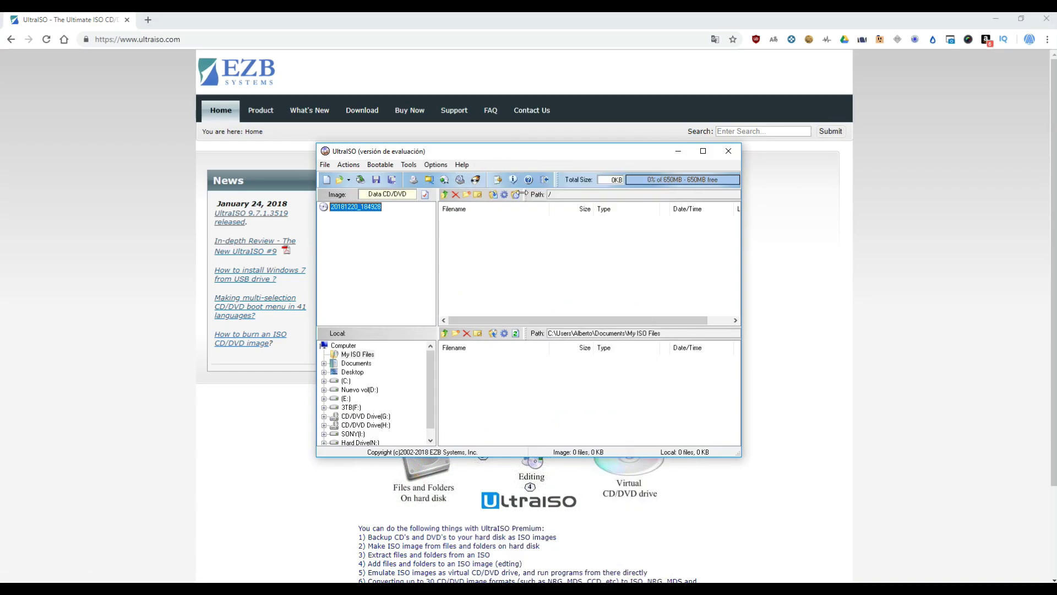
drag(487, 151, 489, 141)
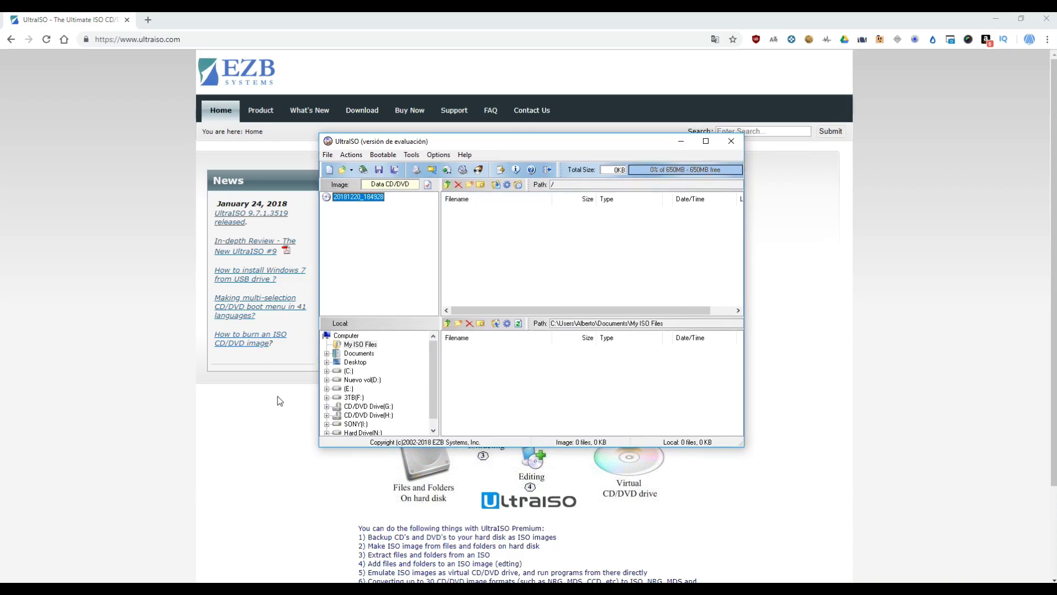
Bring up the SUIKODEN folder in Explorer, minimise Chrome, and place UltraISO beside it
key(super+e)
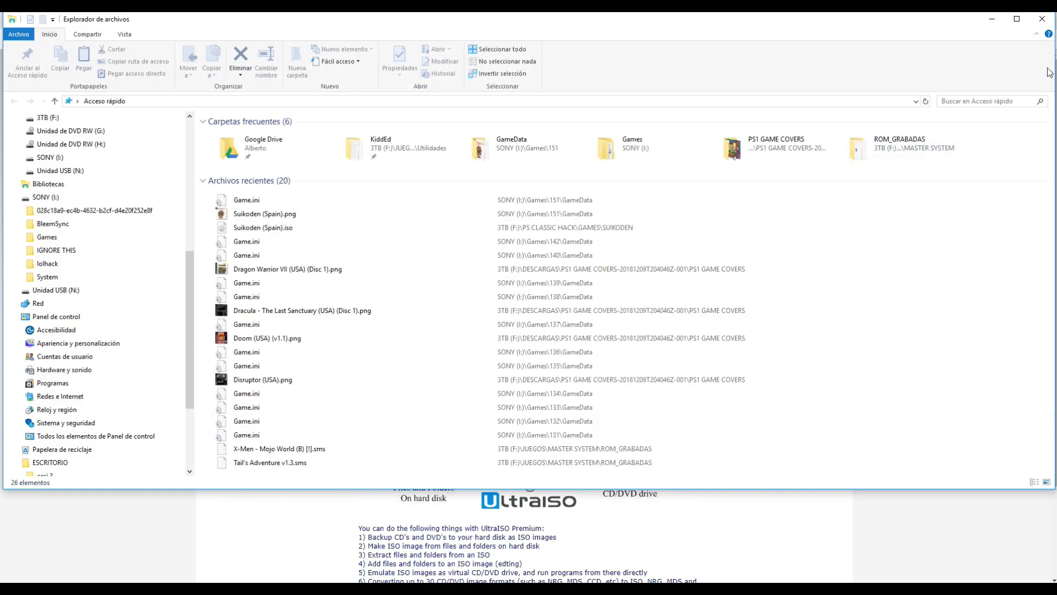
click(1043, 19)
click(314, 588)
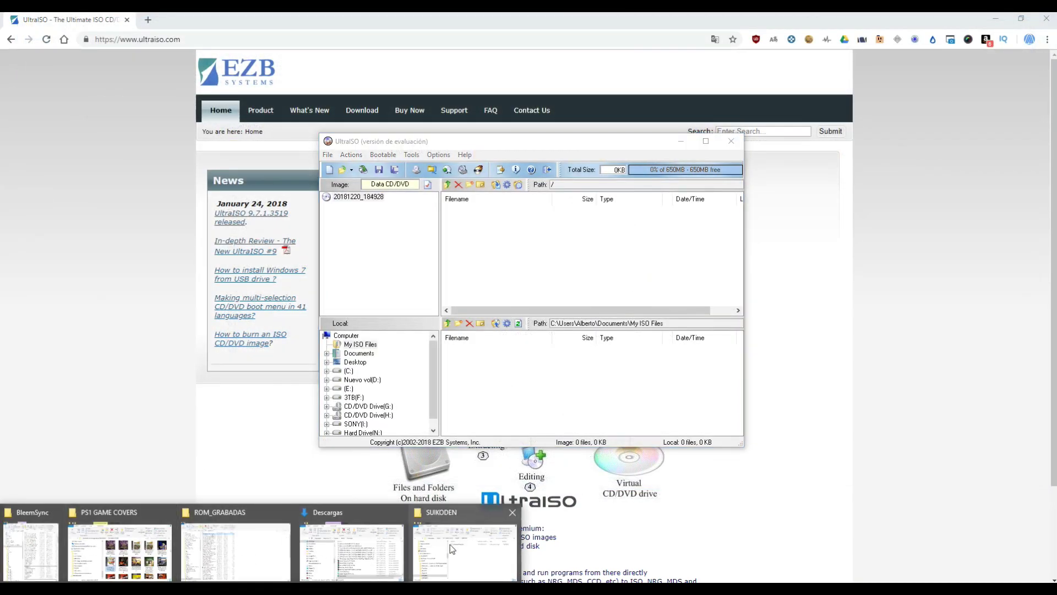
click(464, 551)
drag(618, 147, 882, 152)
click(995, 18)
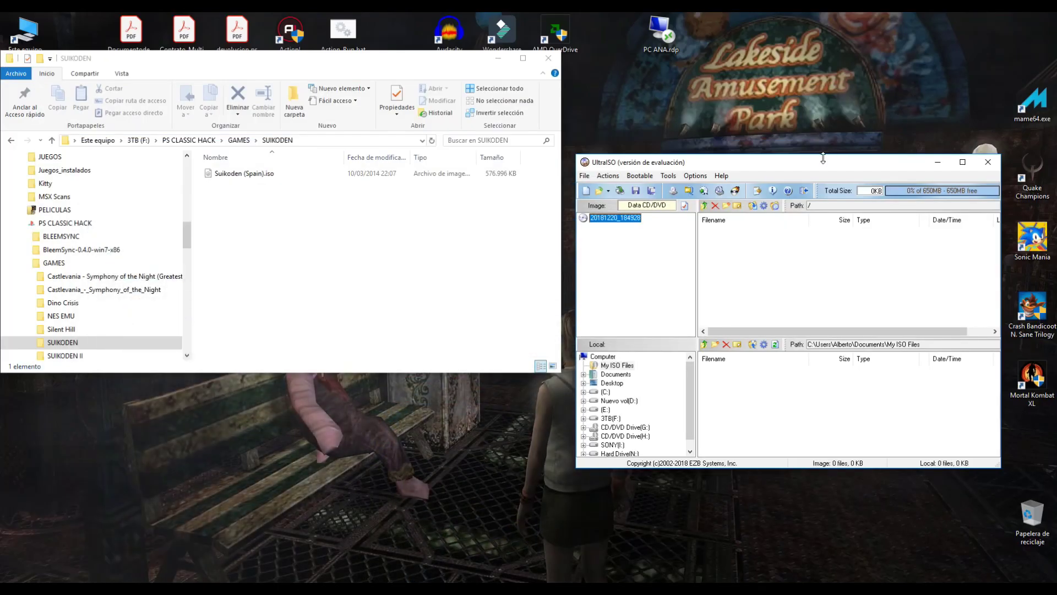
drag(815, 166, 818, 145)
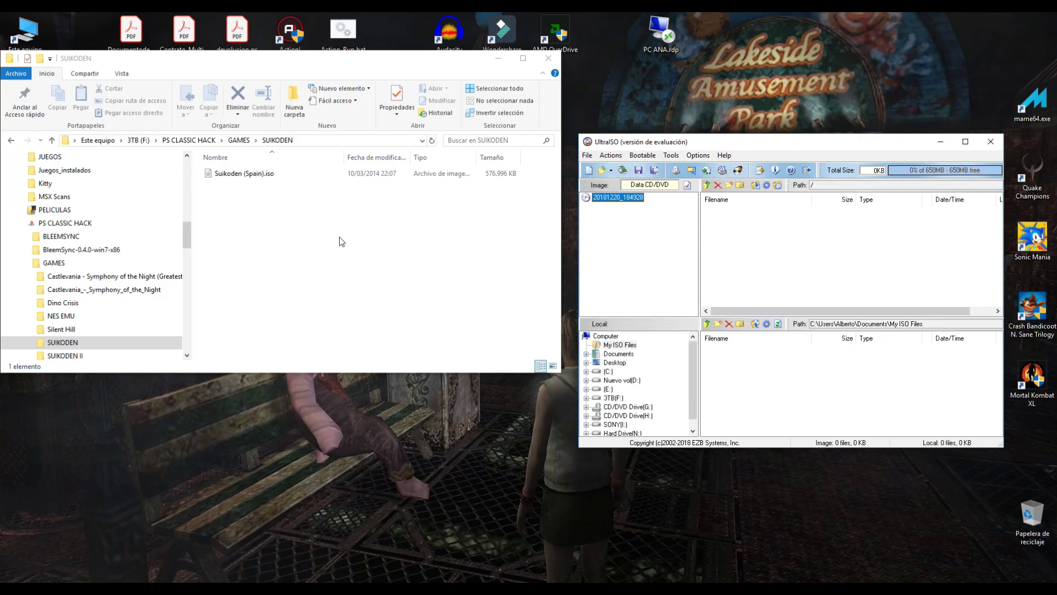
Open Suikoden (Spain).iso in UltraISO from the pasted path F:\PS CLASSIC HACK\GAMES\SUIKODEN
click(587, 155)
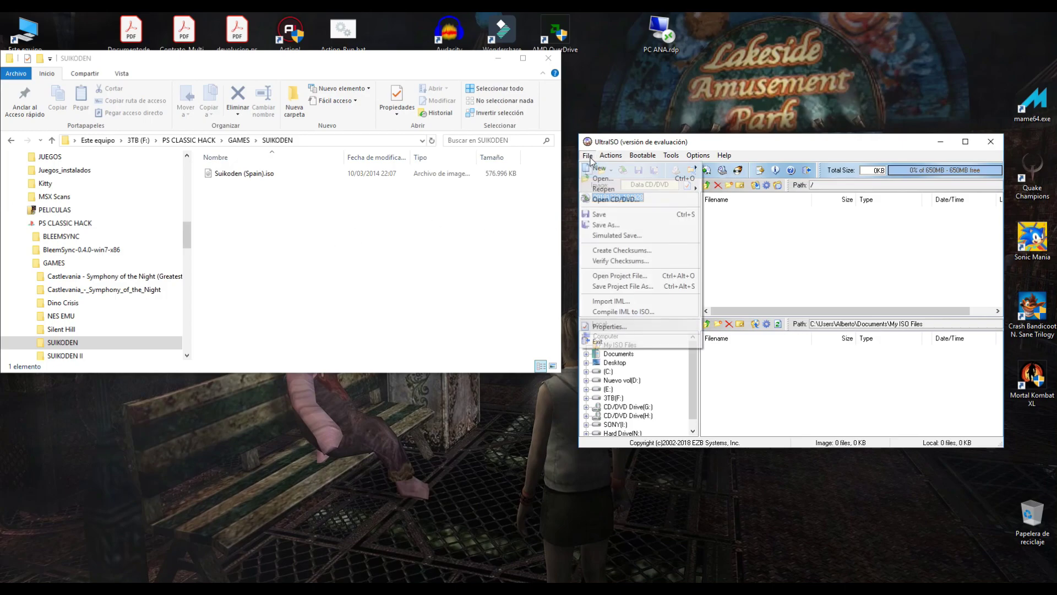
click(603, 178)
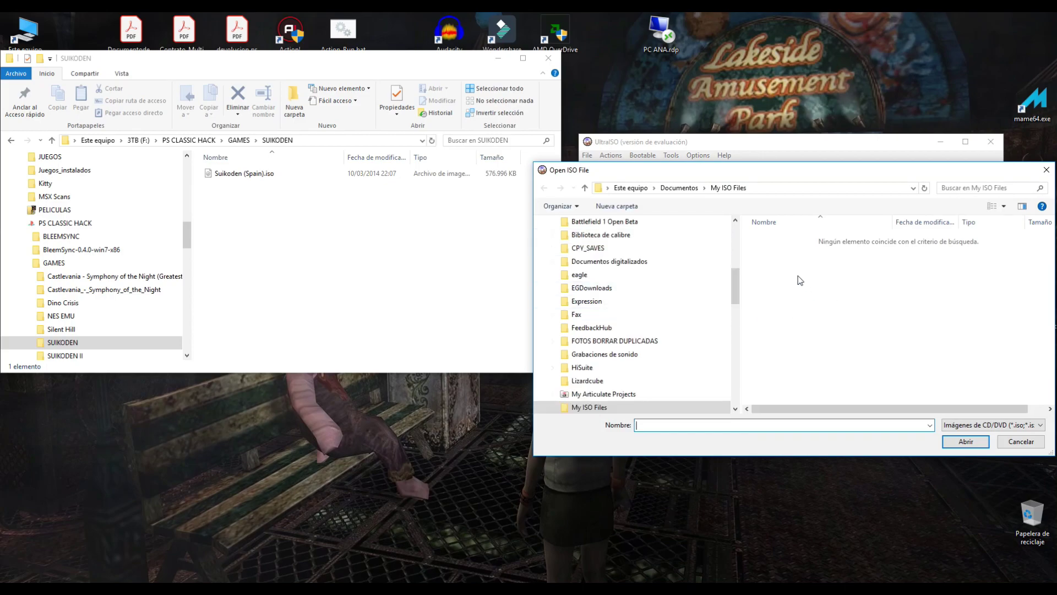
click(315, 140)
key(ctrl+c)
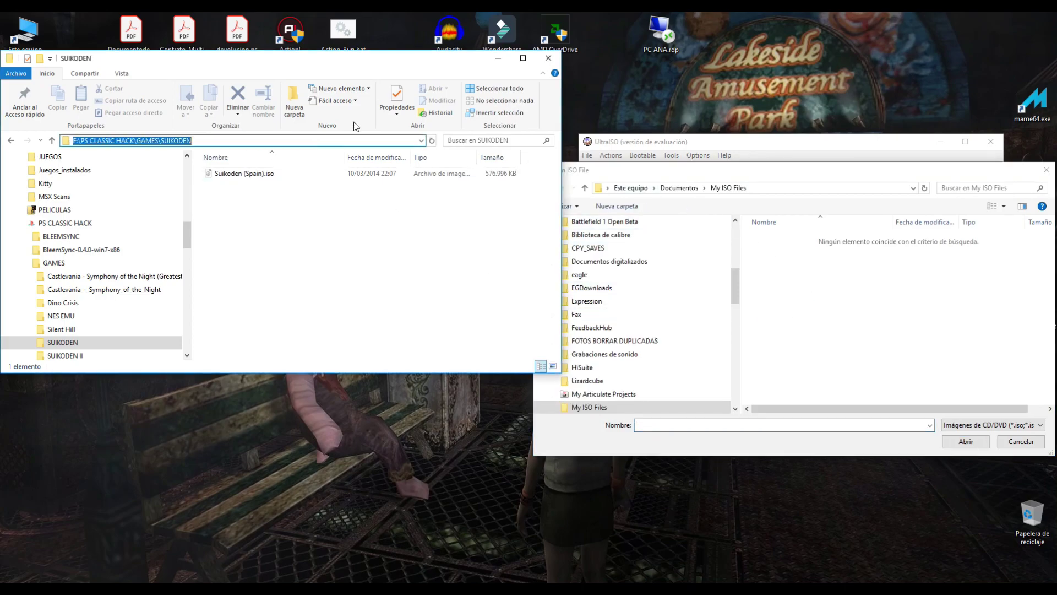
click(777, 187)
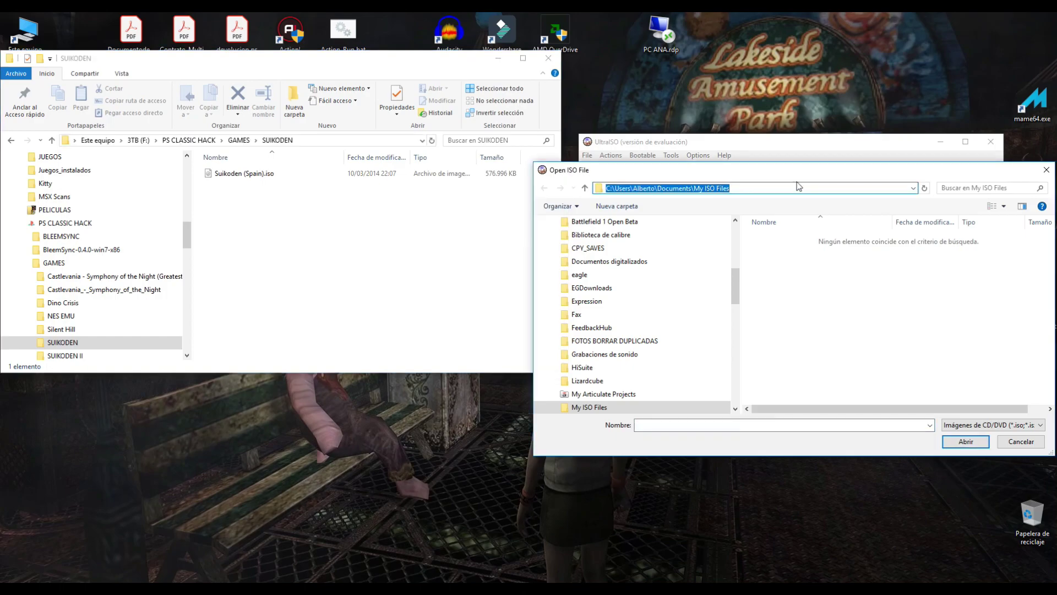
key(ctrl+v)
key(Return)
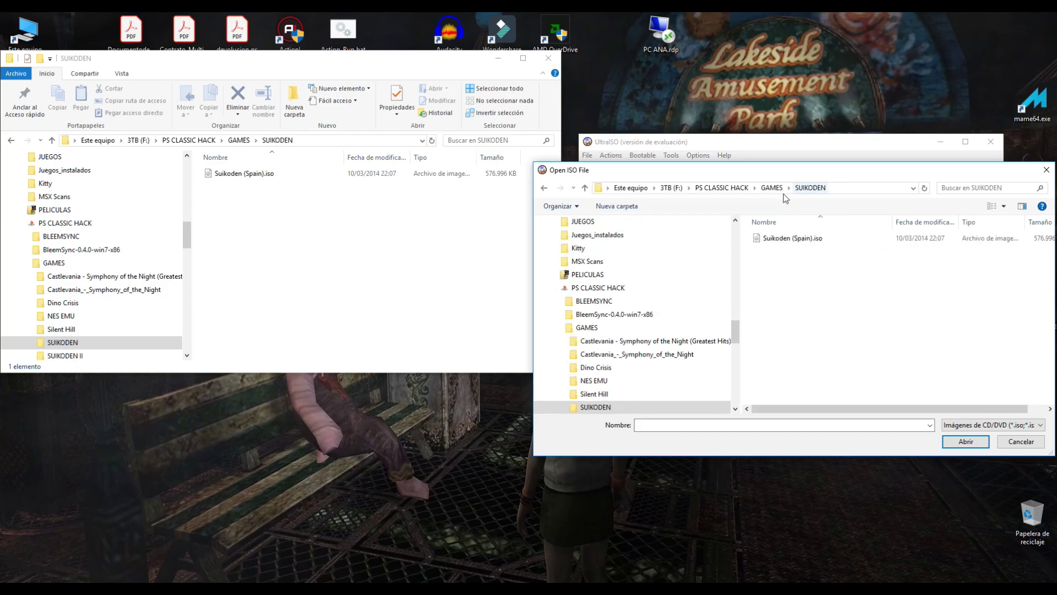
double_click(795, 240)
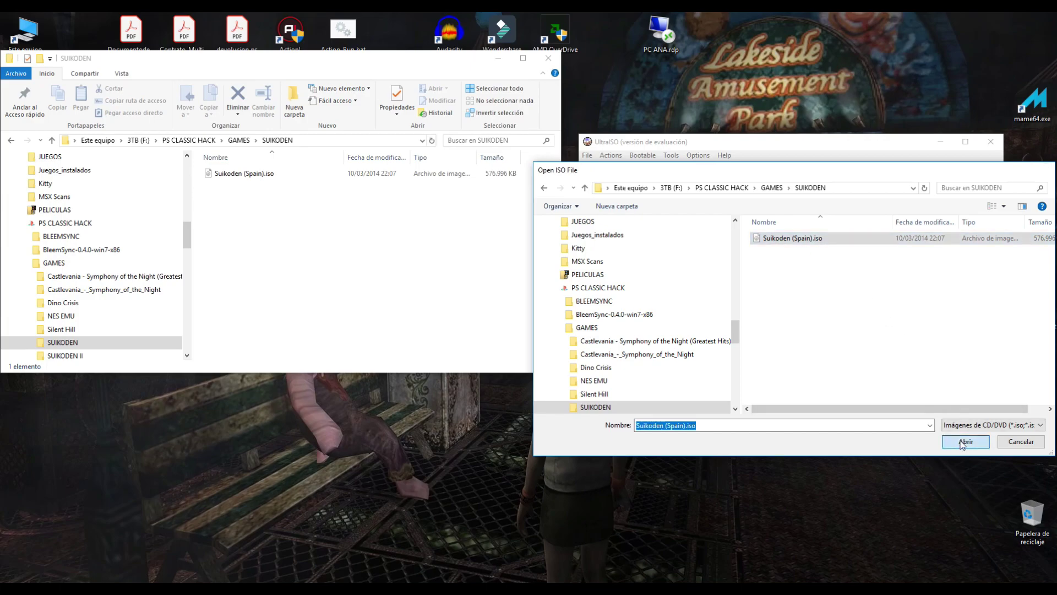
drag(789, 145, 776, 144)
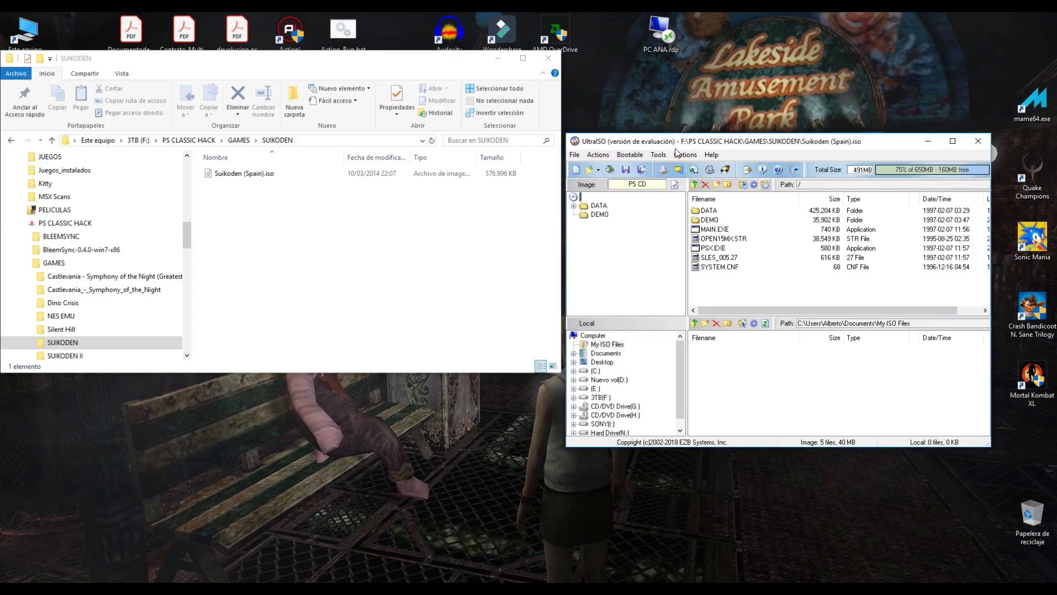
Open Tools > Convert and verify the input Suikoden (Spain).iso and the SUIKODEN output folder
click(660, 155)
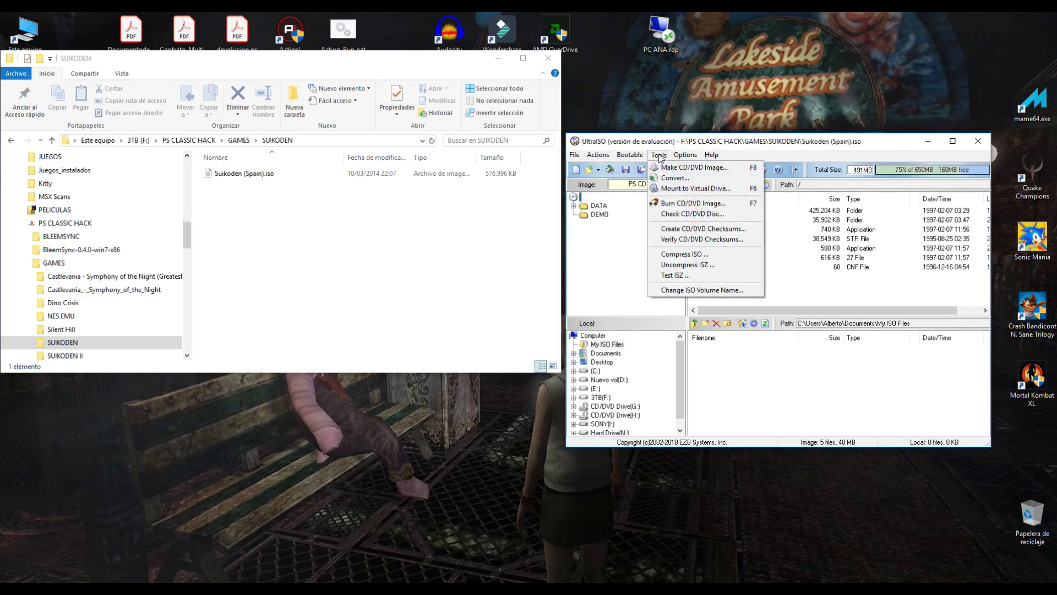
click(679, 181)
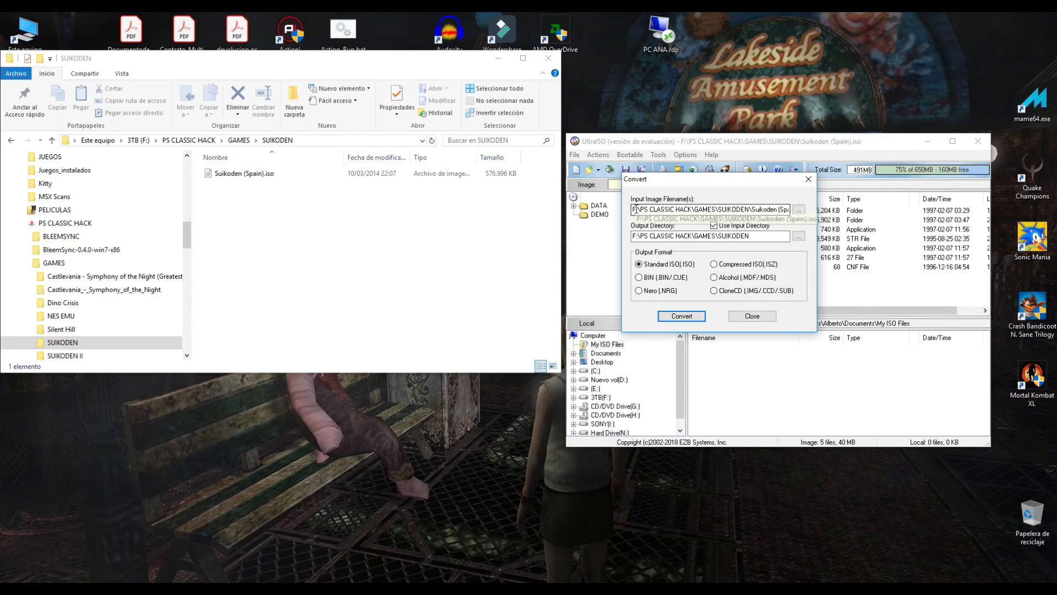
drag(653, 209, 787, 212)
click(771, 212)
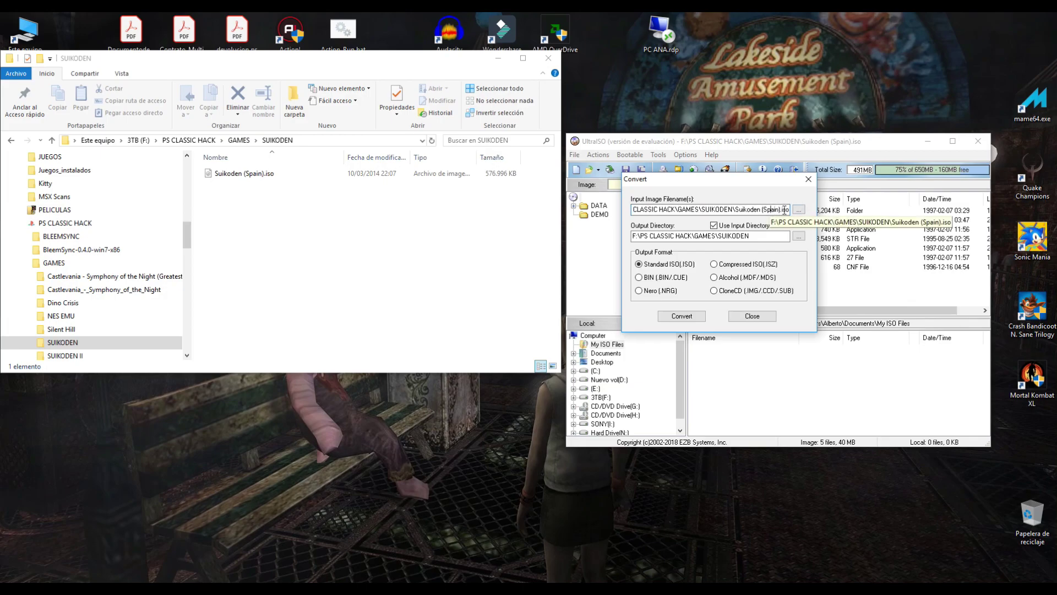
click(743, 237)
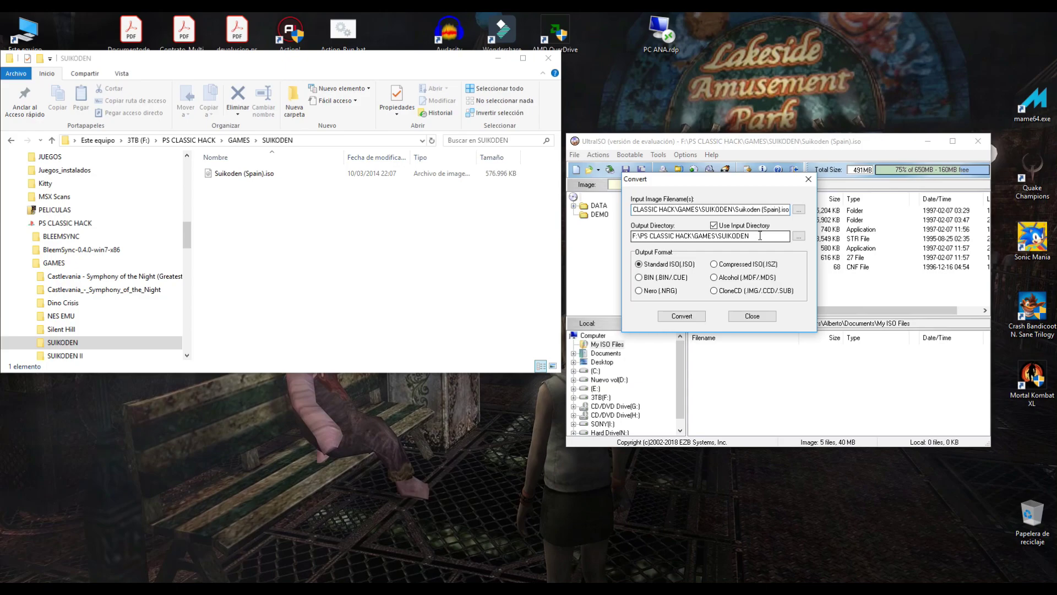
click(757, 238)
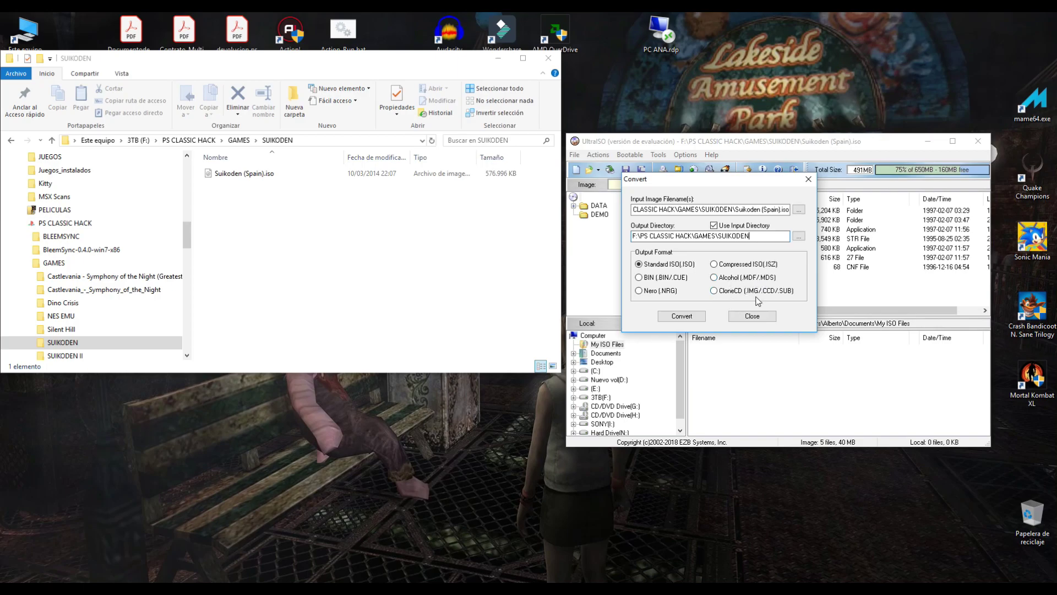
drag(774, 209, 804, 207)
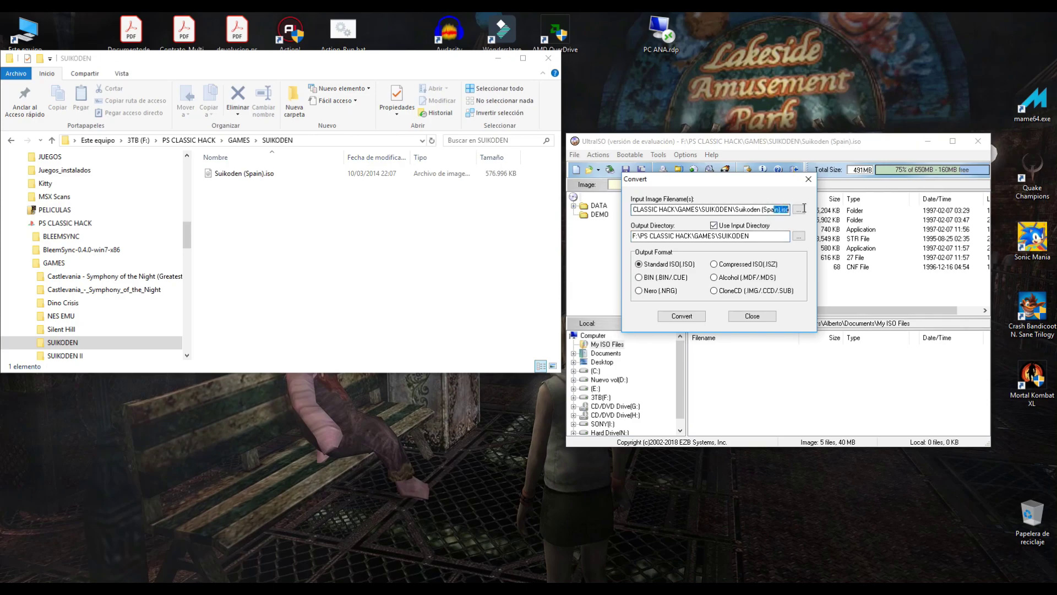
click(749, 237)
Convert Suikoden (Spain).iso to BIN (.BIN/.CUE) format and acknowledge the success message
click(658, 278)
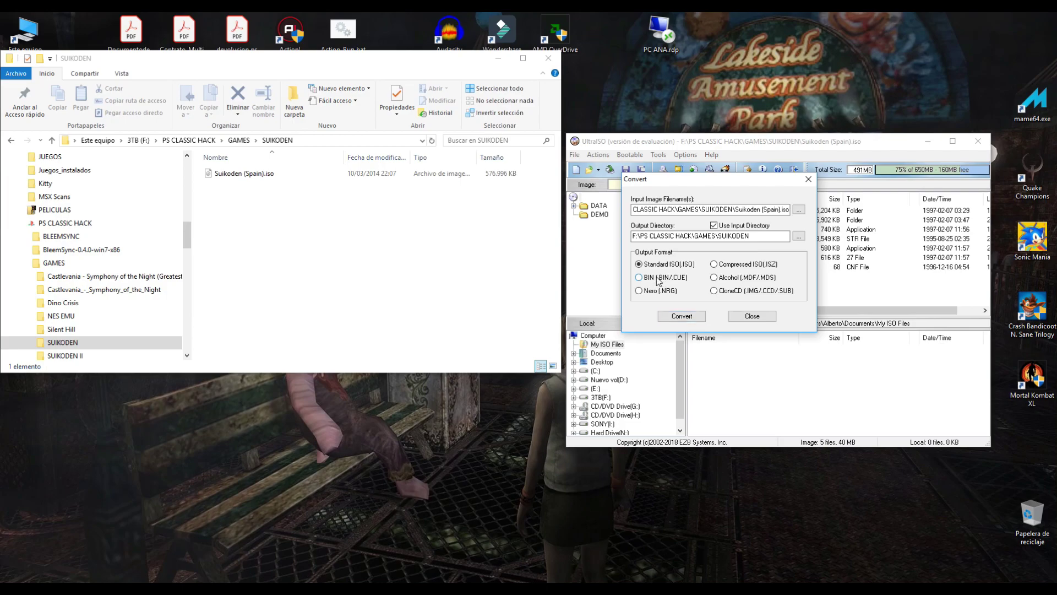
click(677, 316)
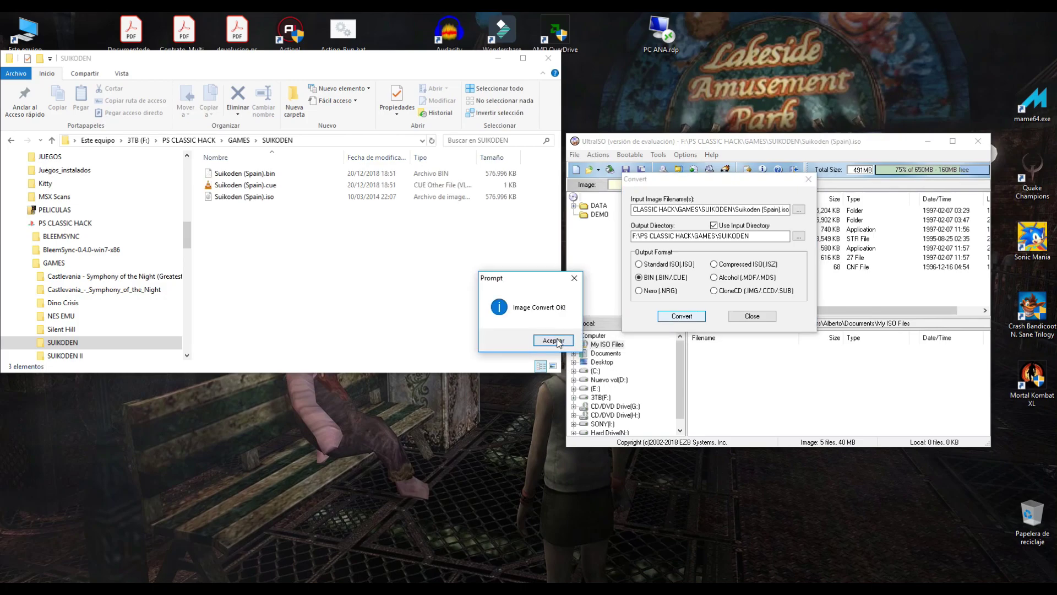
click(553, 340)
Check the new Suikoden (Spain).bin and Suikoden (Spain).cue files in the SUIKODEN folder
click(266, 173)
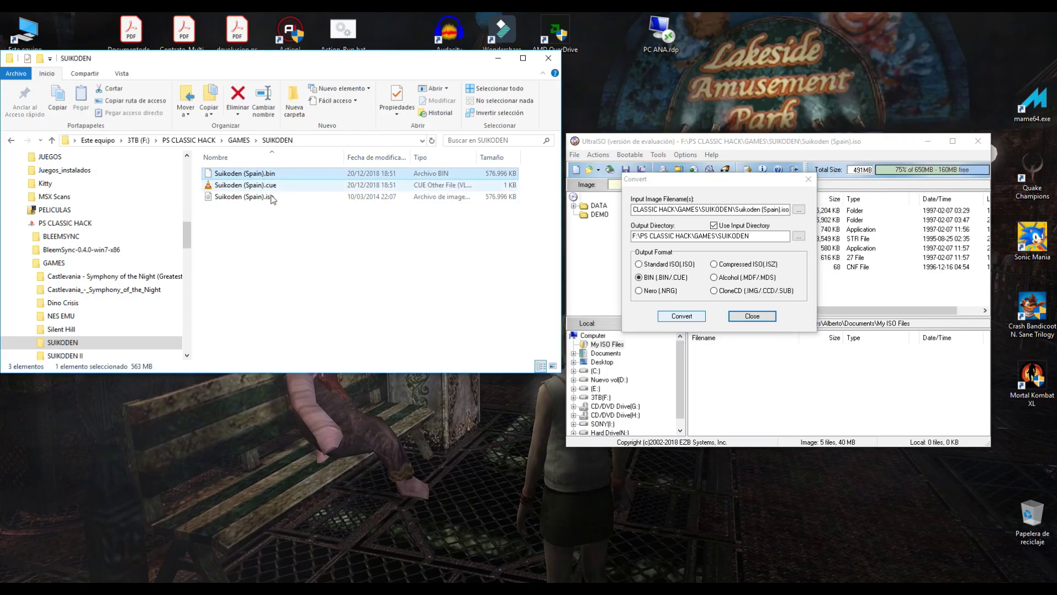
click(274, 187)
click(365, 244)
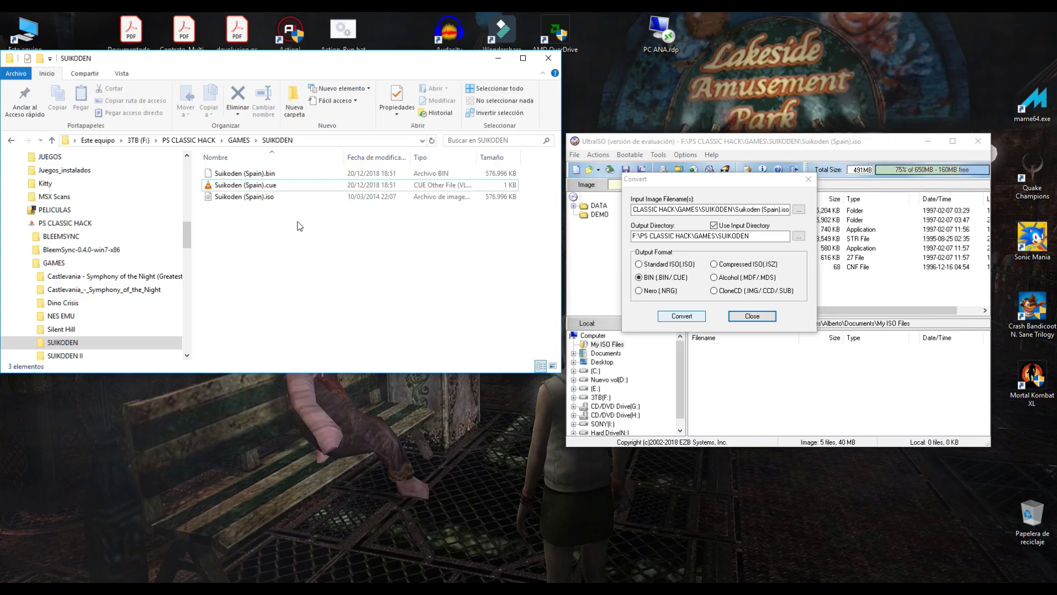
Open the Castlevania - Symphony of the Night (Greatest Hits) (US) folder in Explorer and copy its path
click(239, 140)
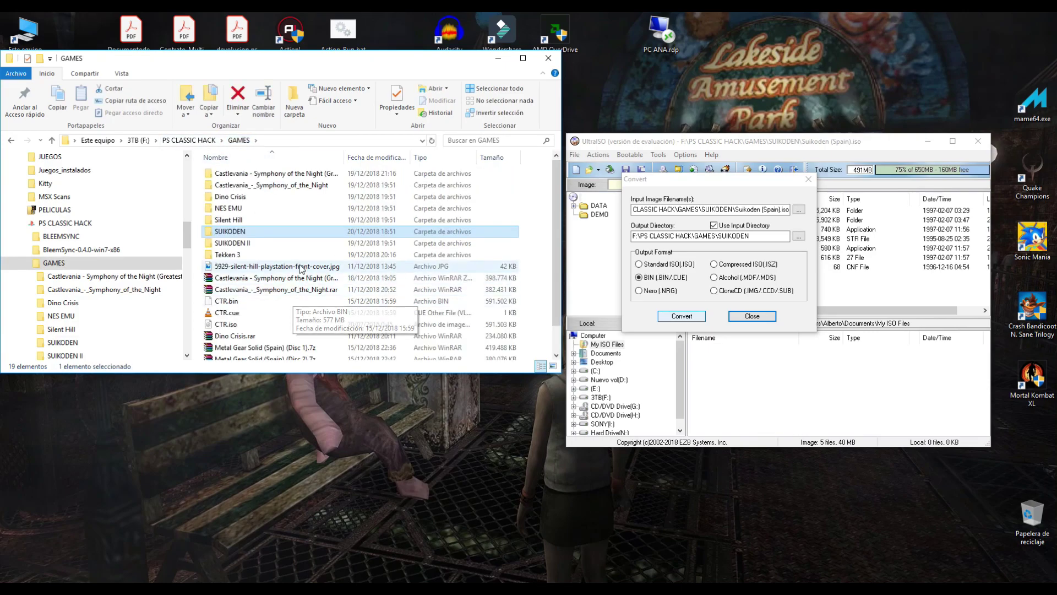
double_click(317, 173)
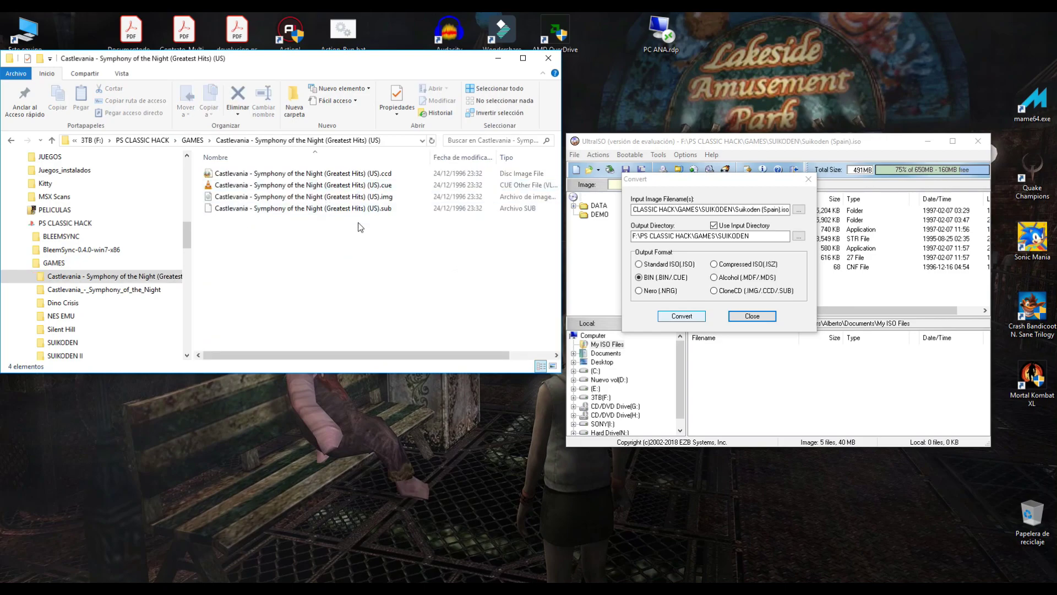
click(388, 197)
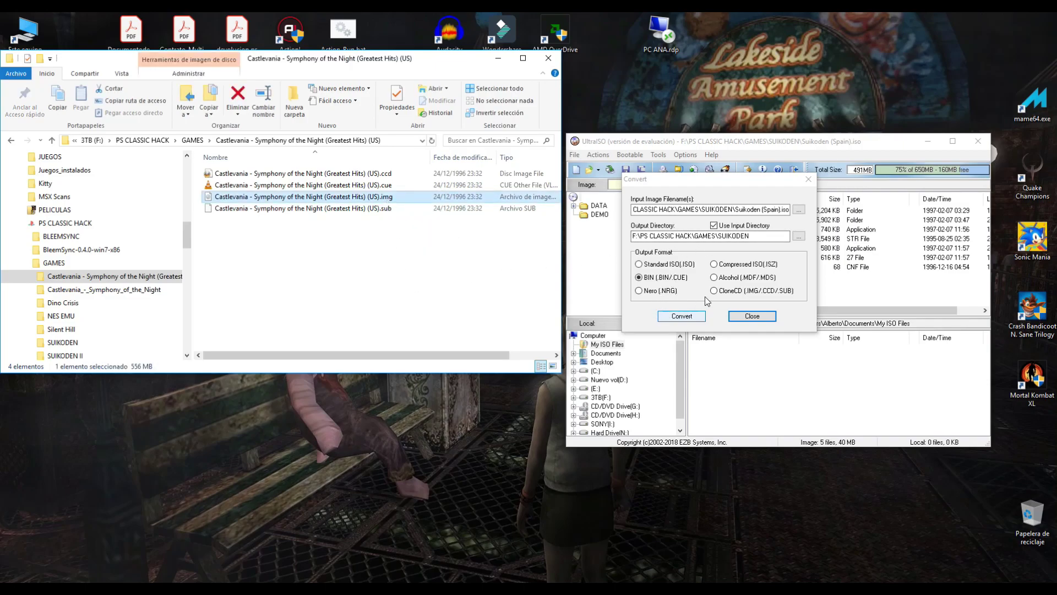
click(392, 140)
key(ctrl+c)
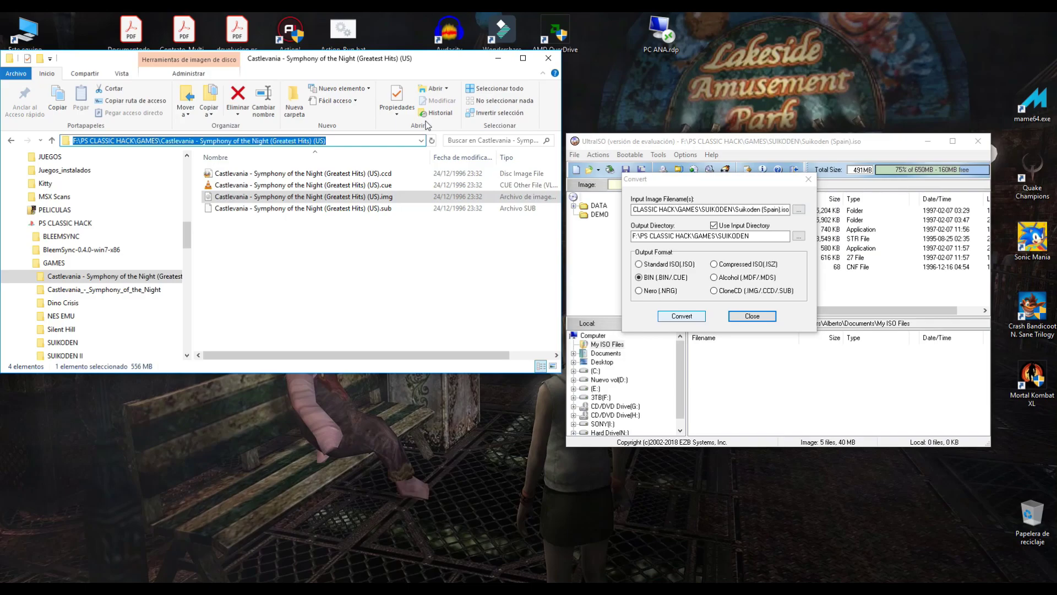
Set the Convert dialog's input image to the Castlevania .img file via the pasted folder path
click(777, 219)
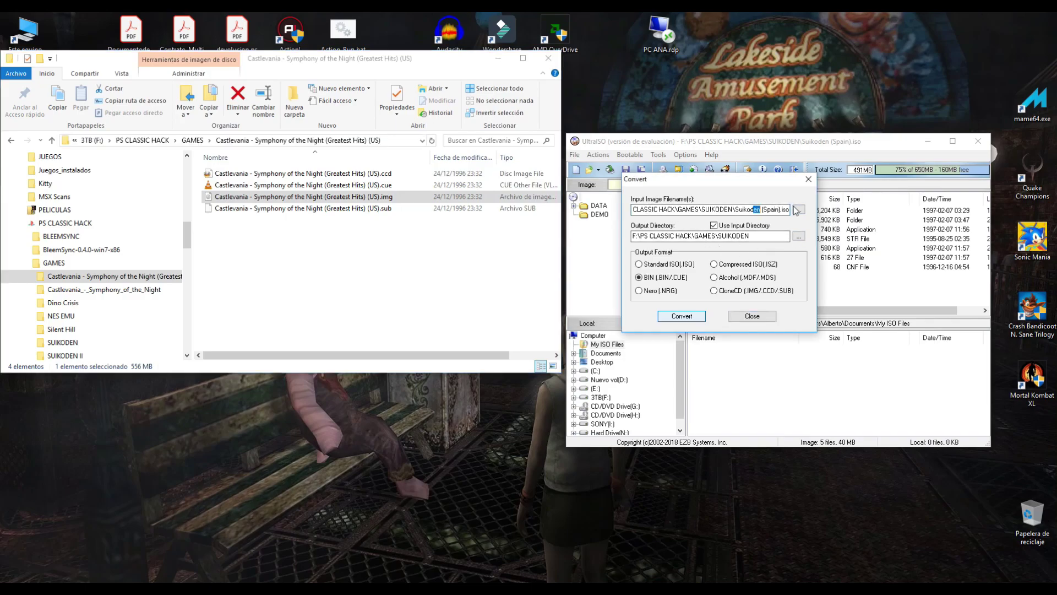
click(798, 209)
click(887, 213)
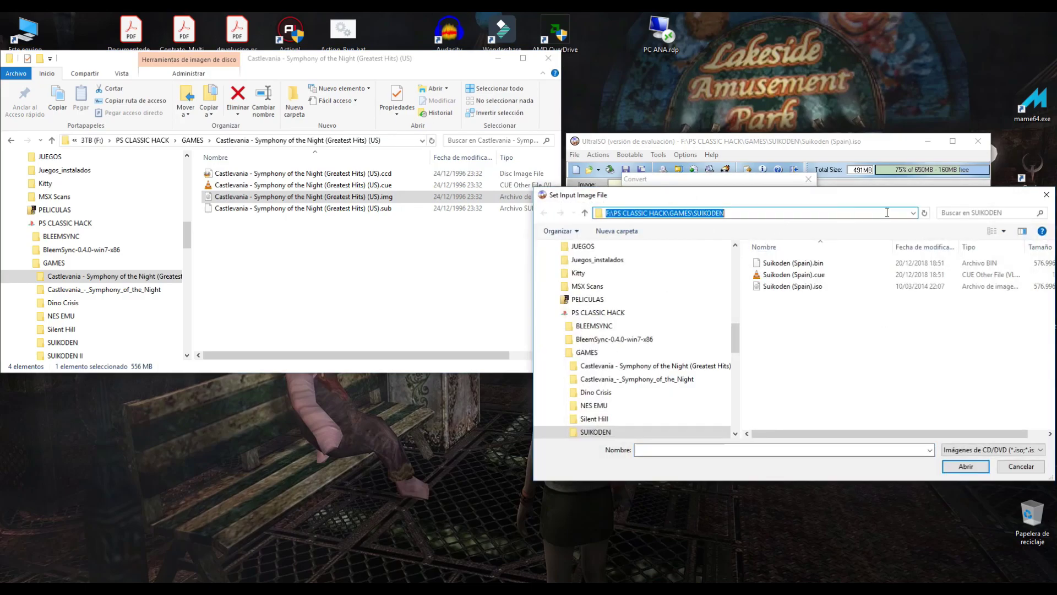
key(ctrl+v)
key(Return)
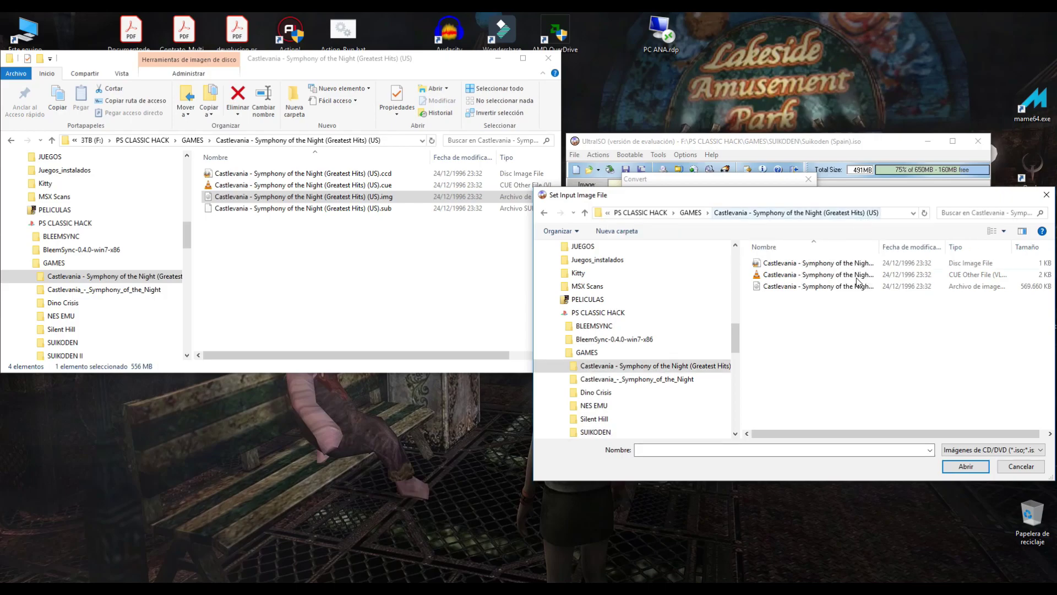
drag(716, 195, 646, 184)
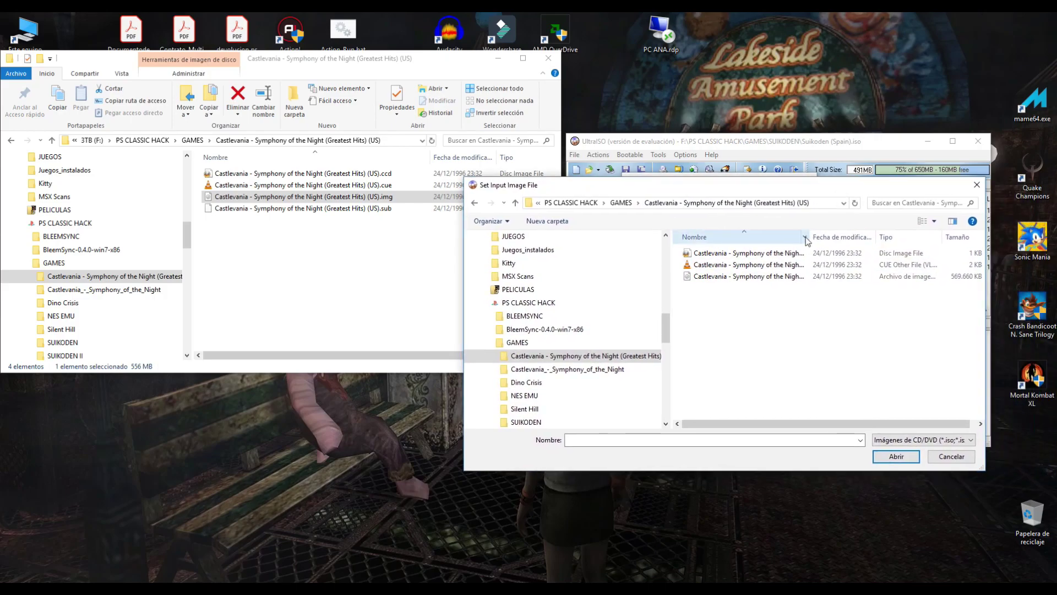
drag(811, 236, 876, 238)
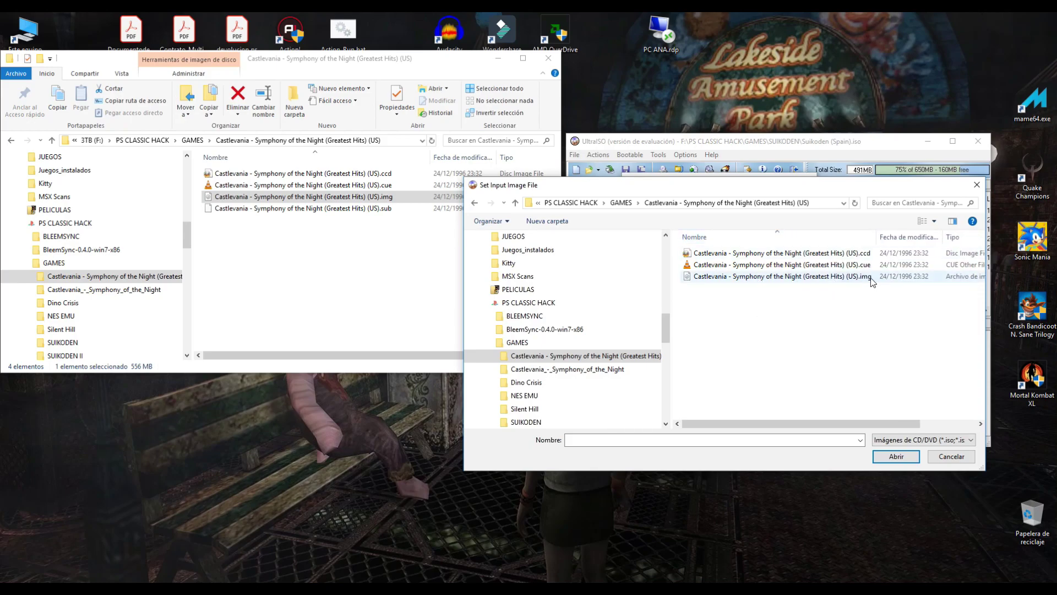
double_click(843, 277)
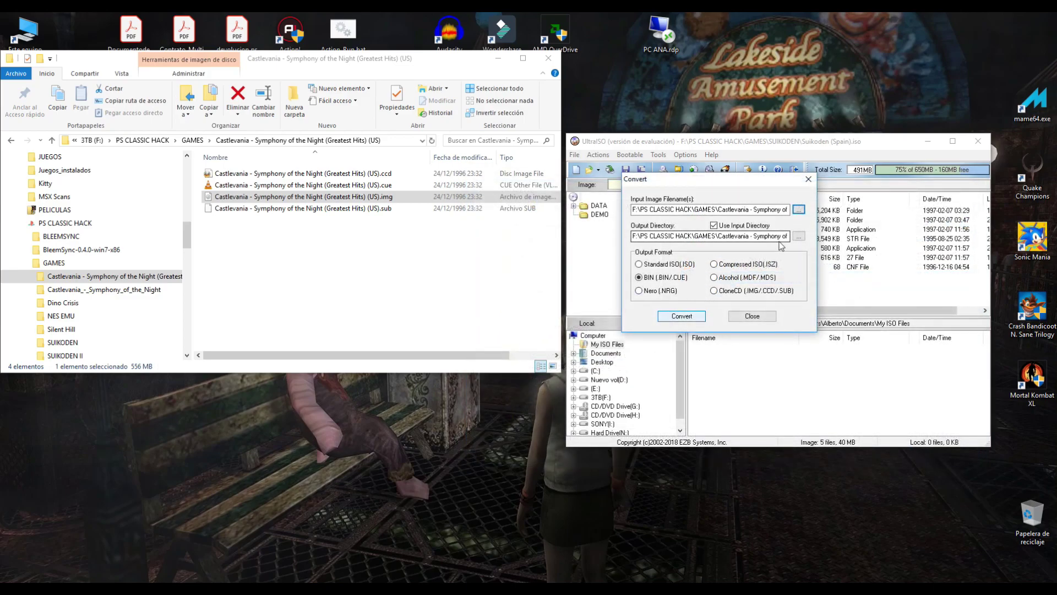
Verify the Castlevania output directory and convert the image to BIN/CUE
drag(715, 236, 796, 240)
click(719, 236)
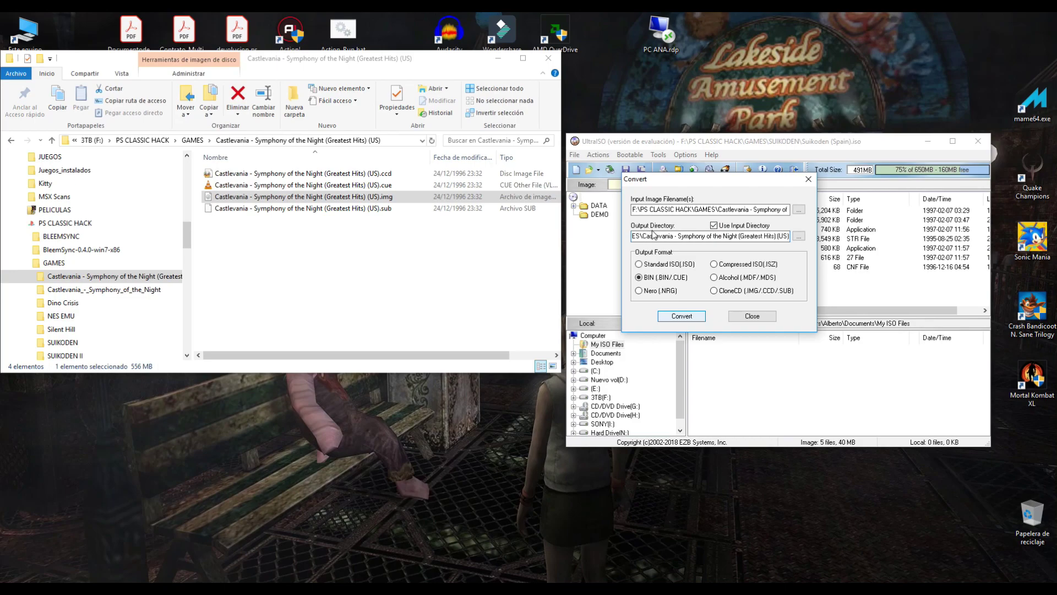
drag(761, 241, 800, 240)
click(716, 238)
click(683, 317)
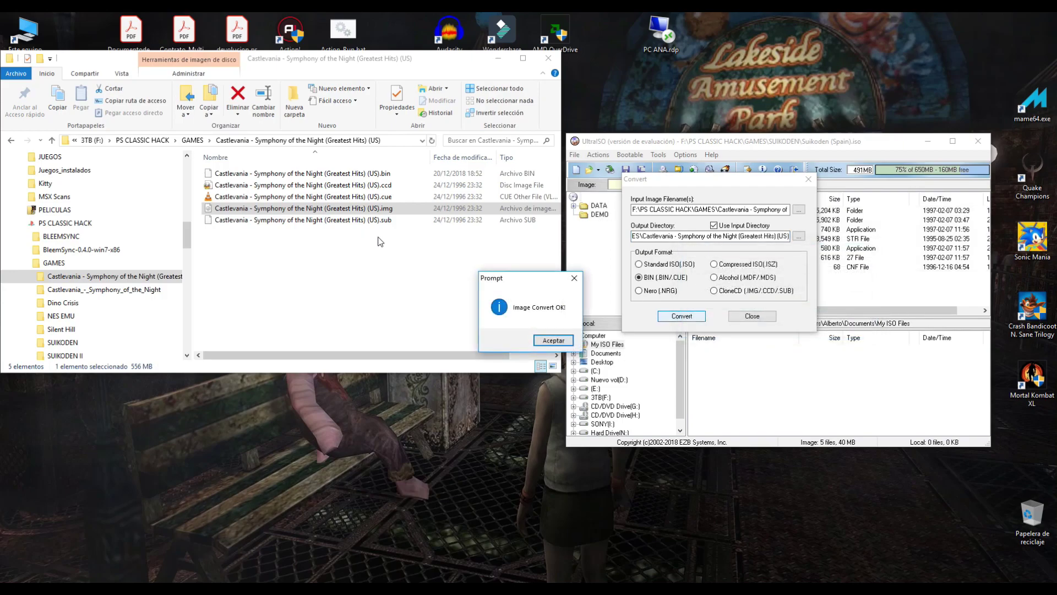
click(554, 340)
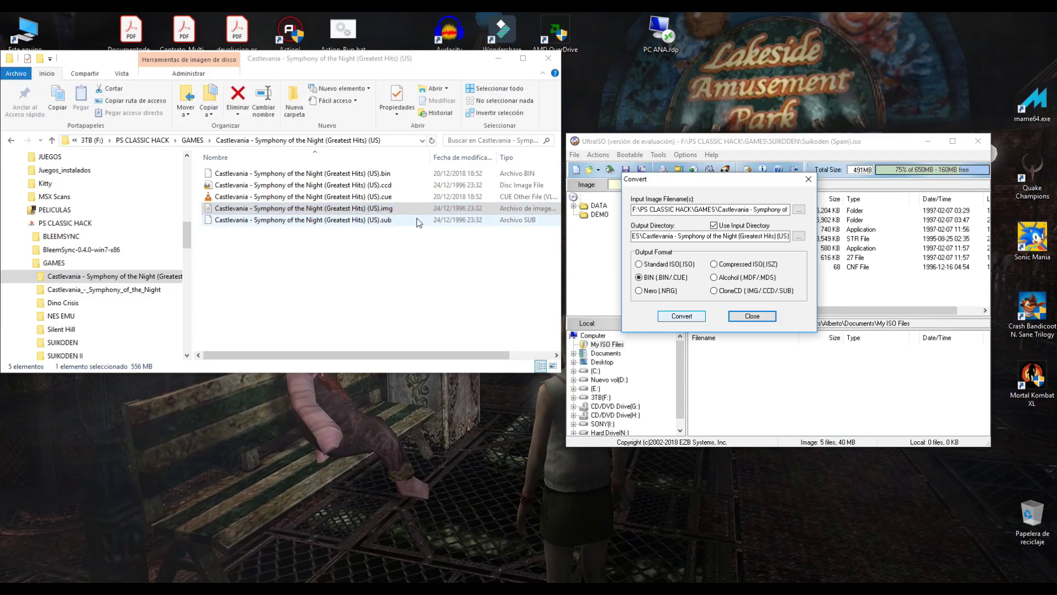
click(388, 209)
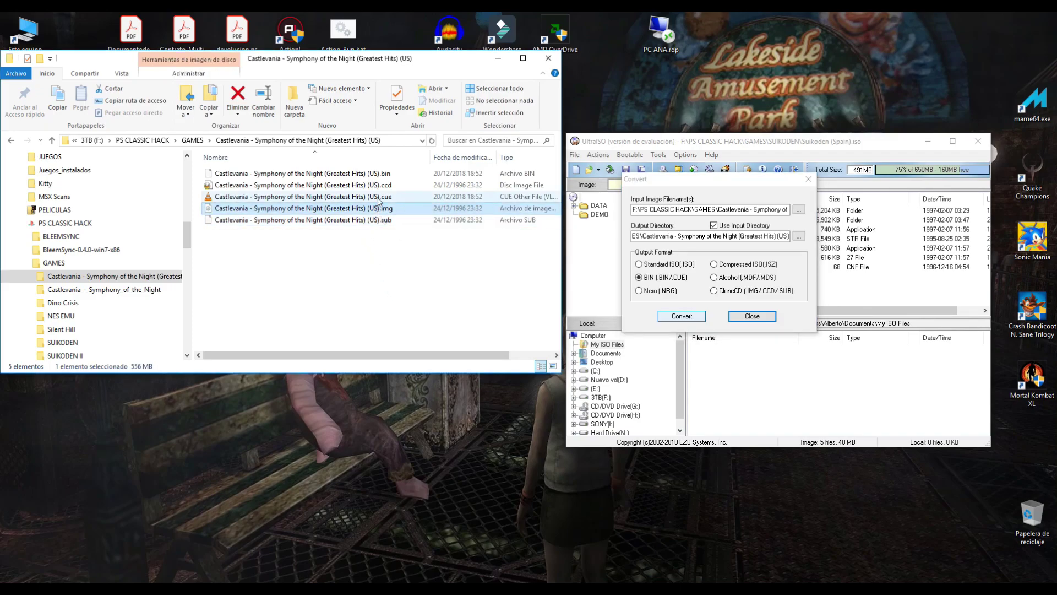
click(381, 174)
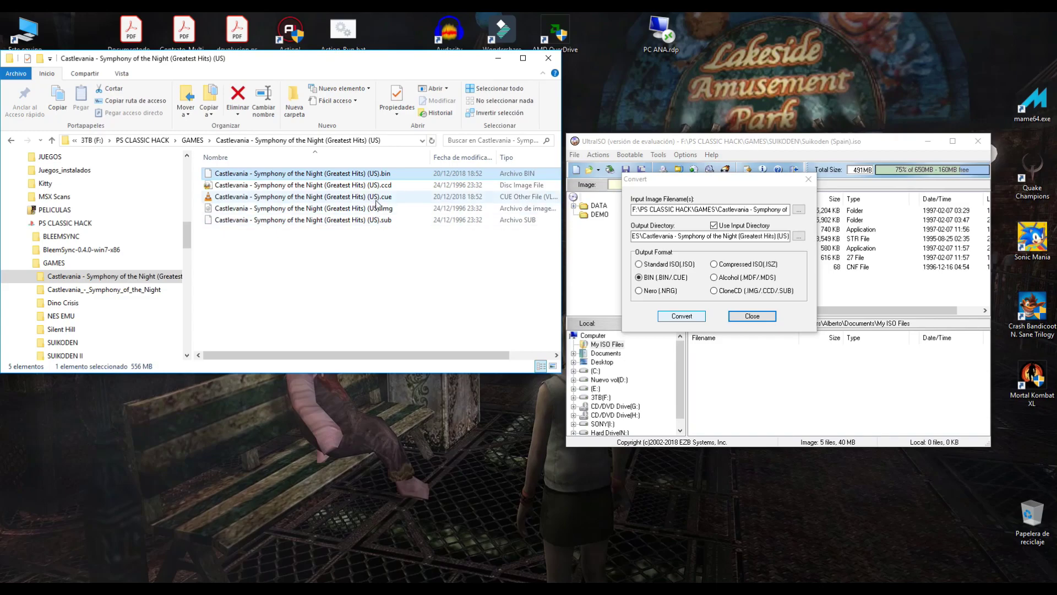
click(381, 197)
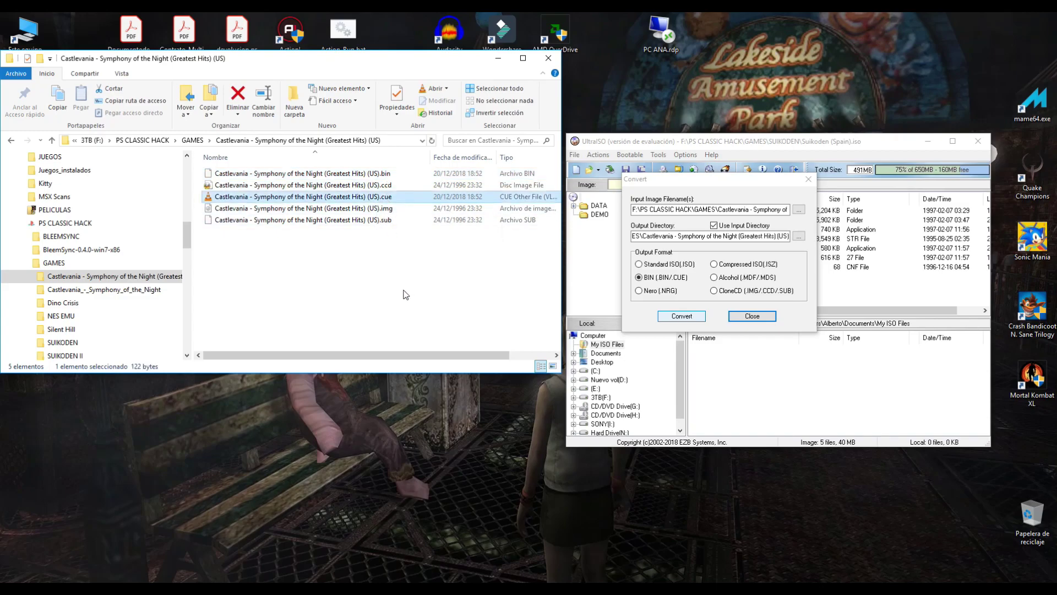
click(379, 175)
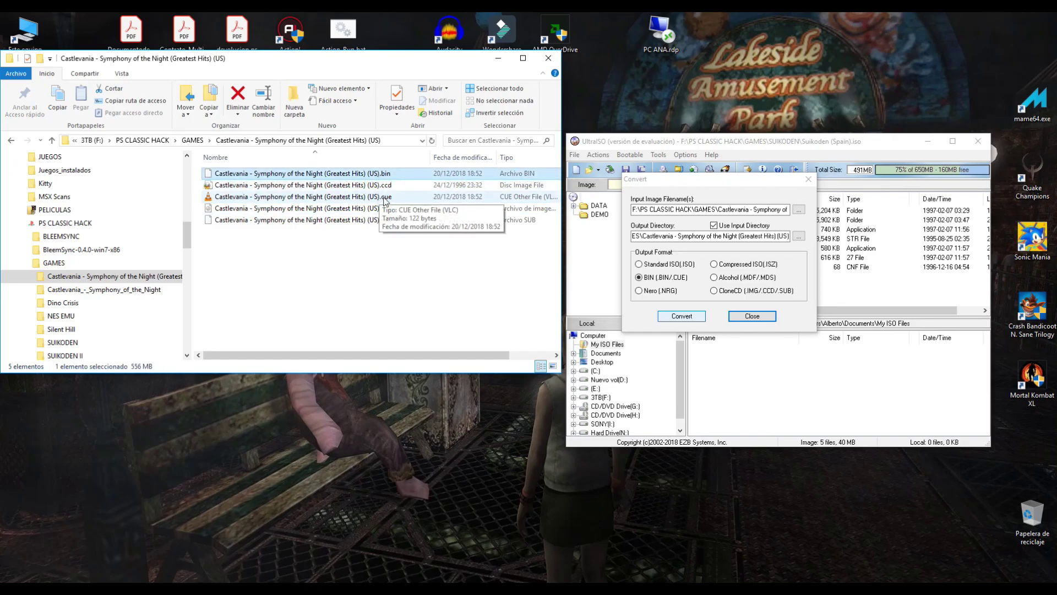
click(385, 197)
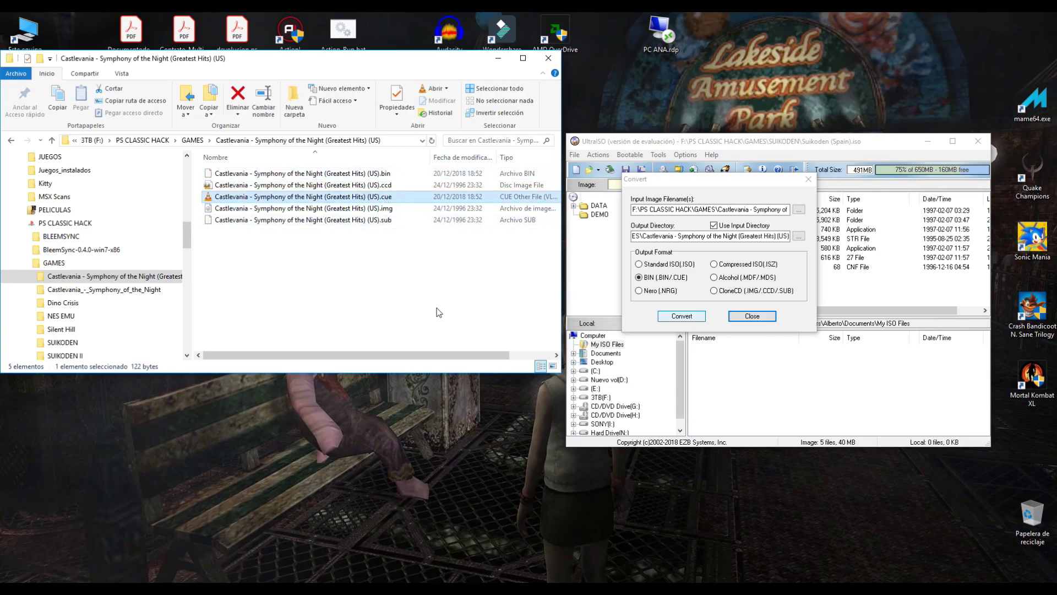
click(192, 139)
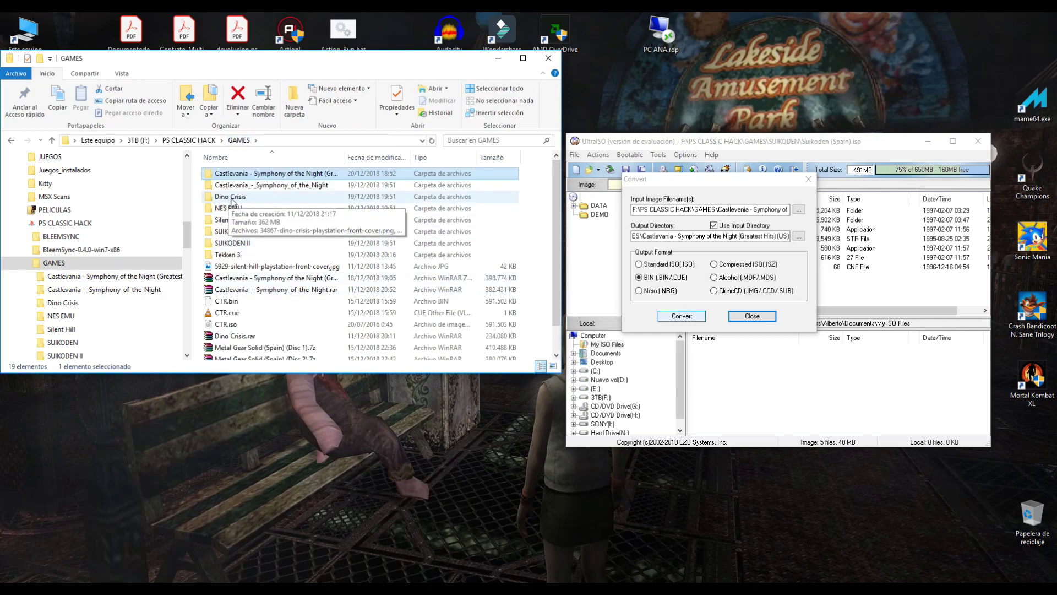
double_click(233, 199)
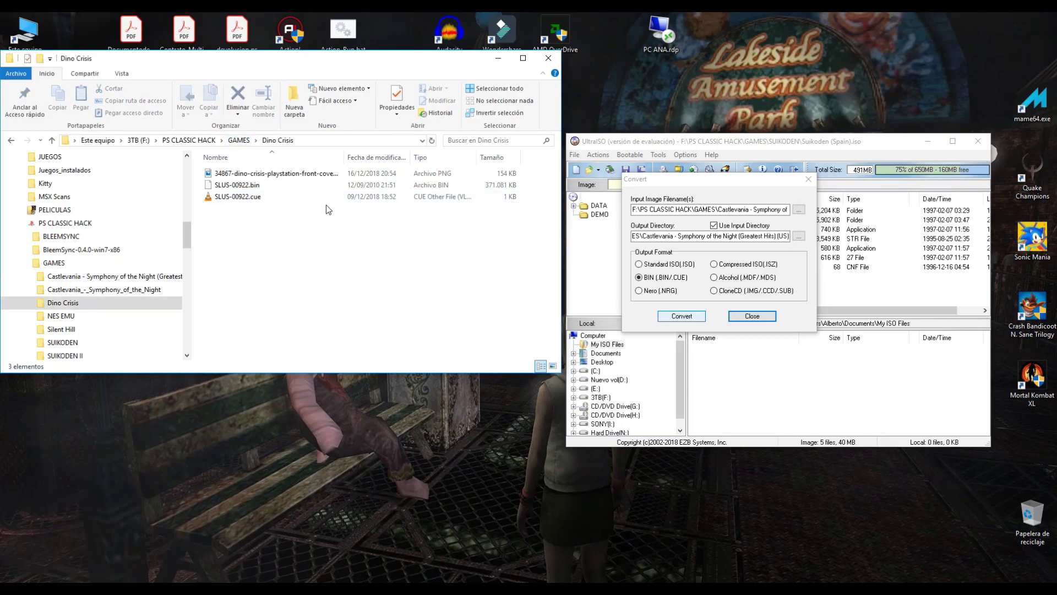
click(189, 140)
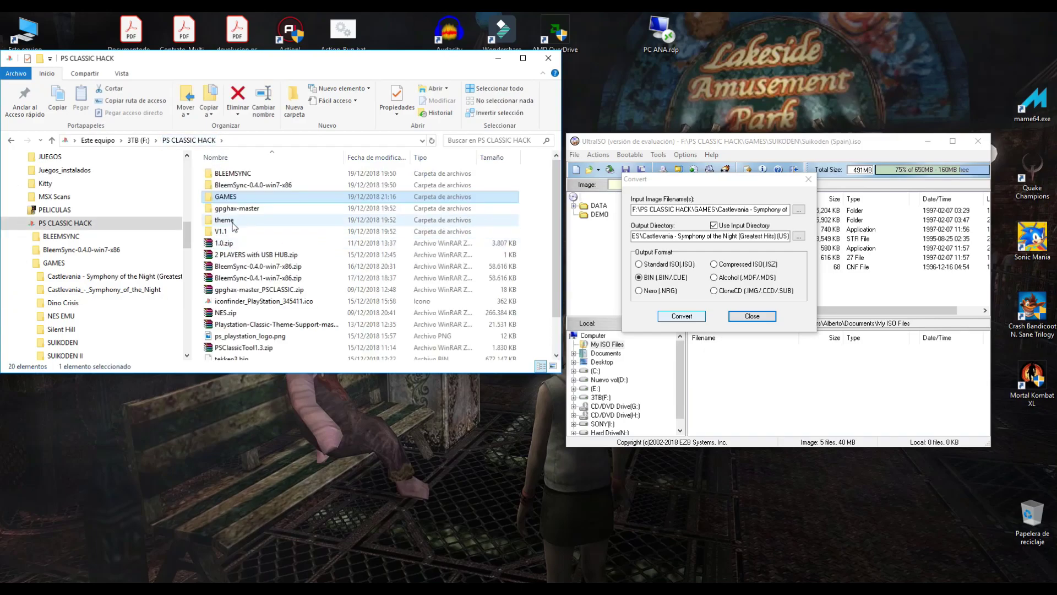
click(13, 141)
click(11, 141)
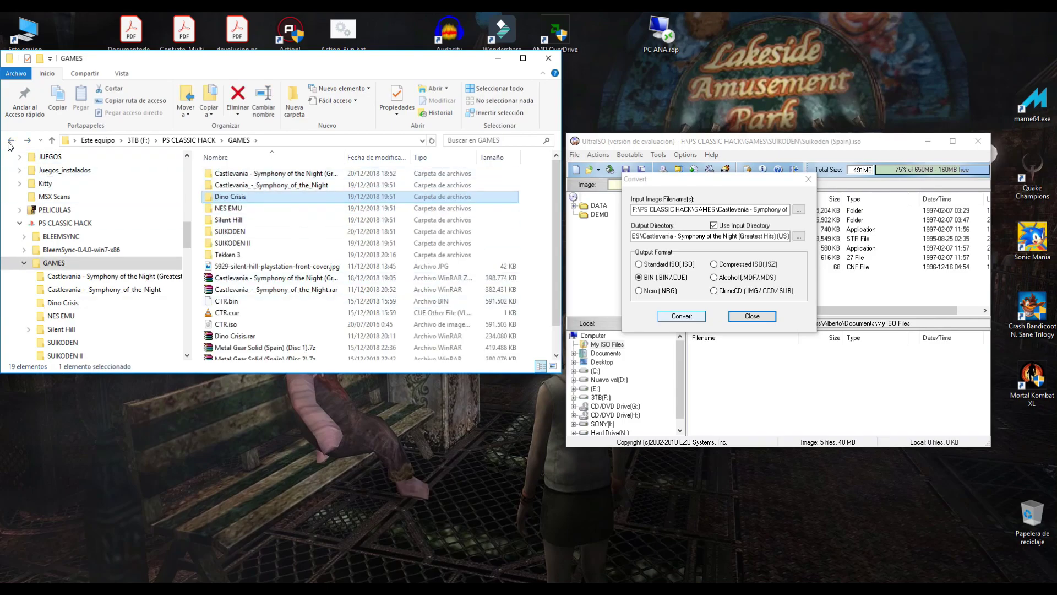
double_click(264, 173)
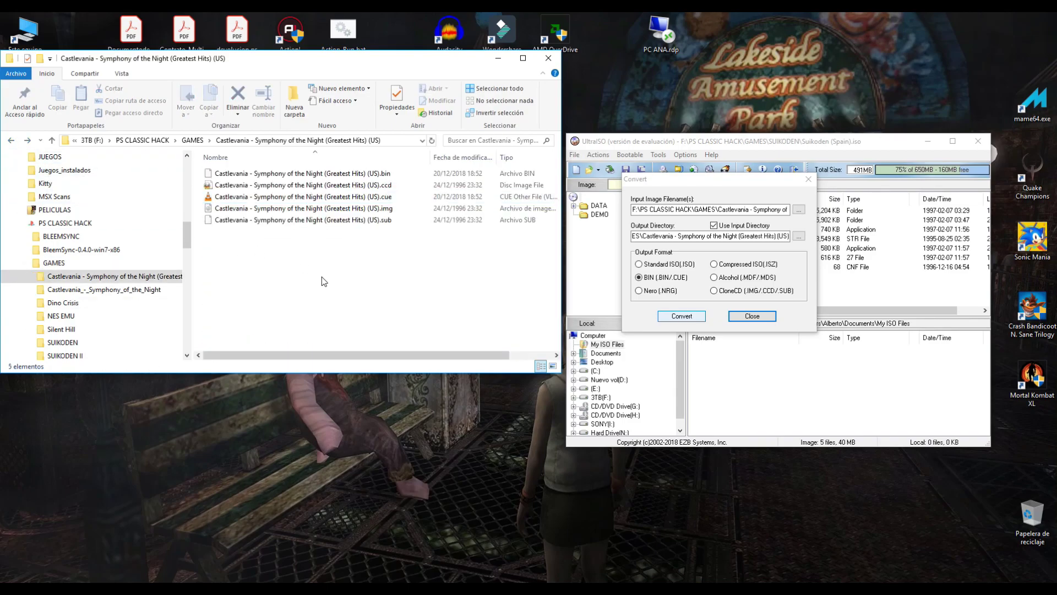